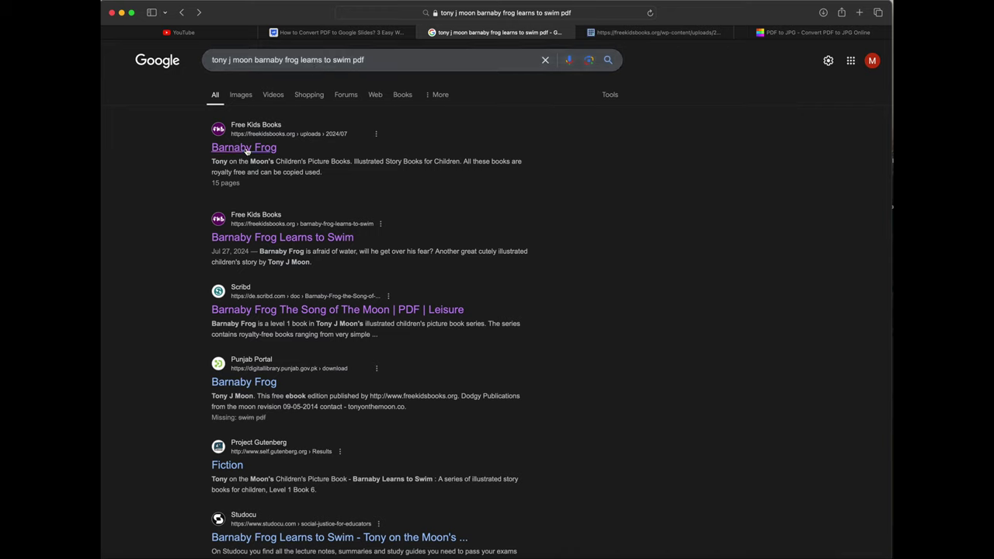
# Step: View the Barnaby Frog Learns to Swim PDF and bring up the Downloads folder in Finder, moved aside
pyautogui.click(666, 34)
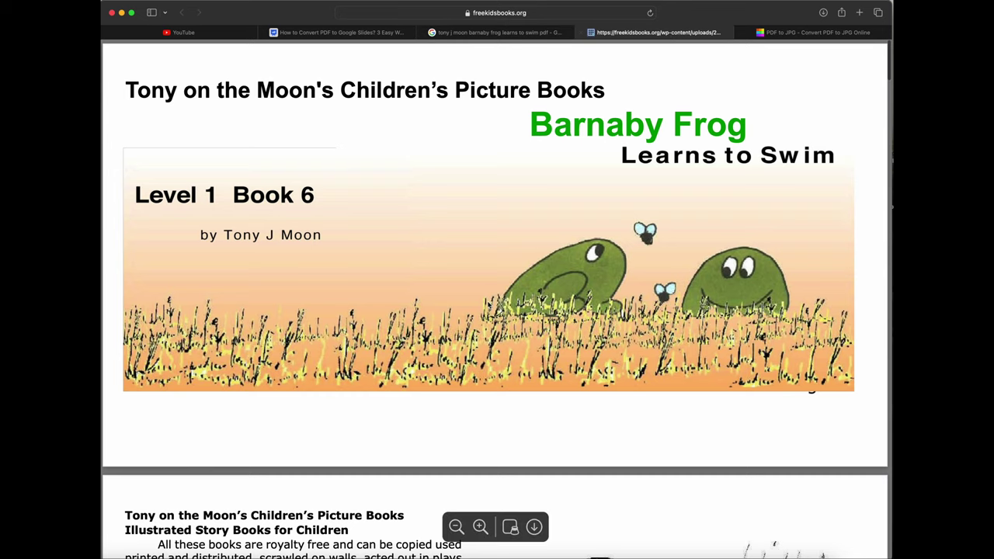
pyautogui.scroll(-1, 534, 528)
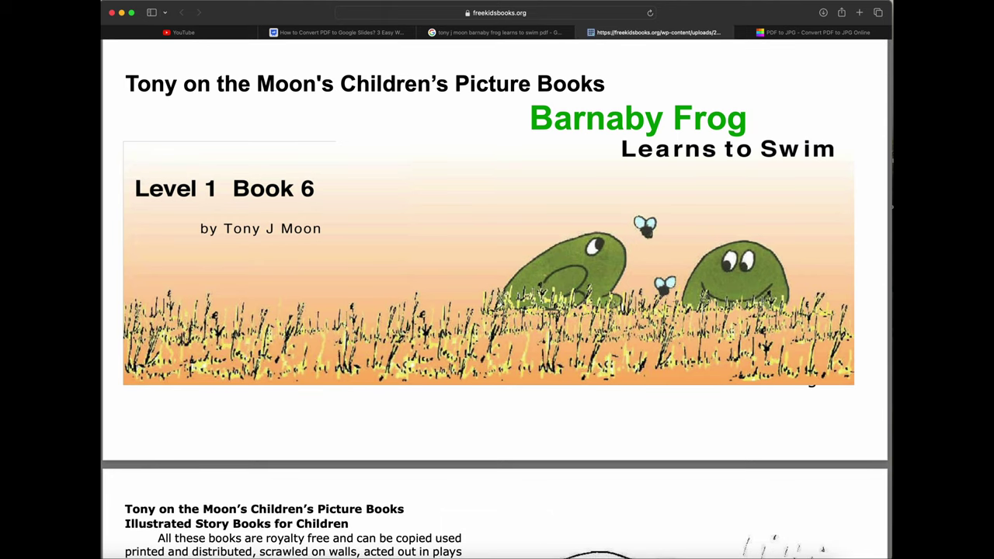
pyautogui.press('super+Tab')
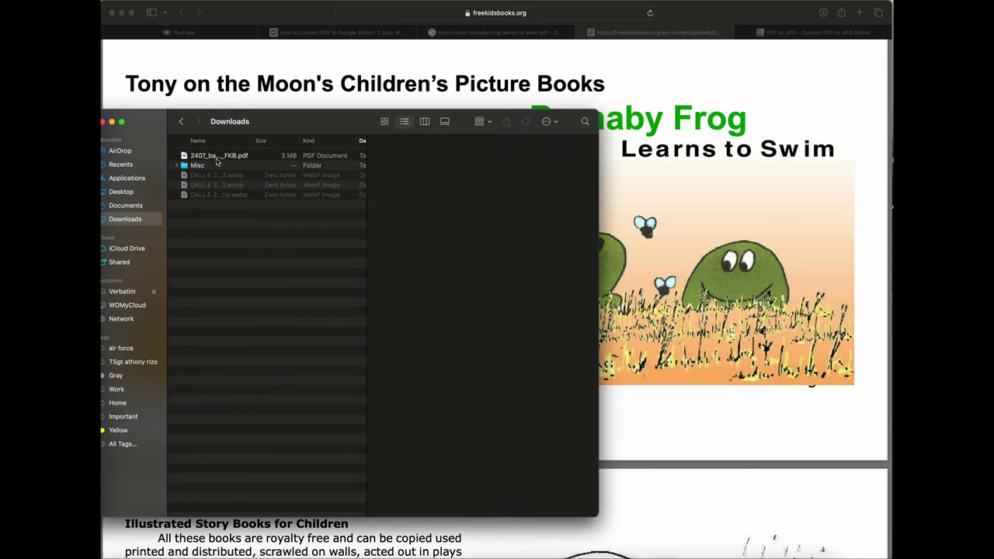
pyautogui.moveTo(305, 129); pyautogui.dragTo(56, 145)
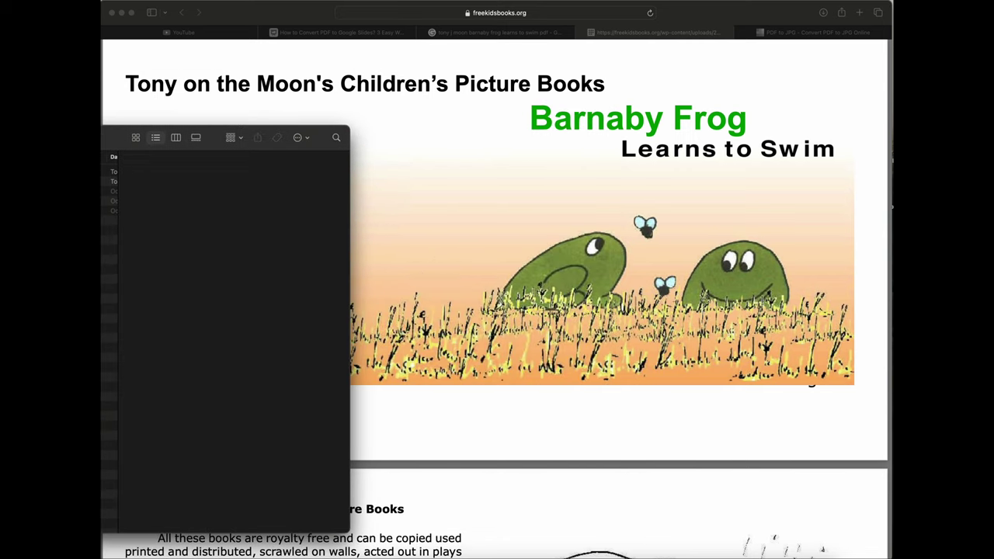
# Step: Upload 2407_barnaby_learns_to_swim_FKB.pdf from the Downloads folder to Smallpdf's PDF to JPG converter
pyautogui.click(792, 34)
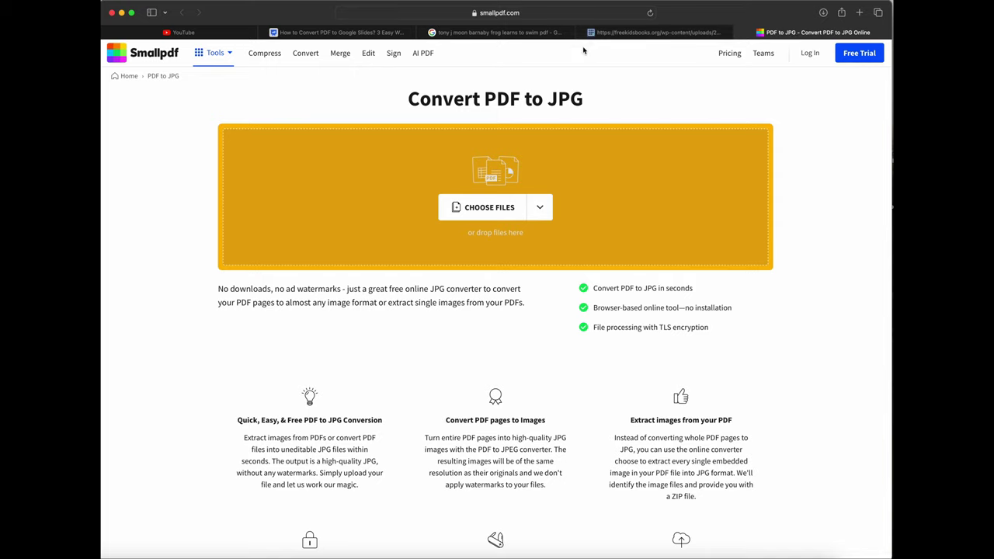
pyautogui.press('super+Tab')
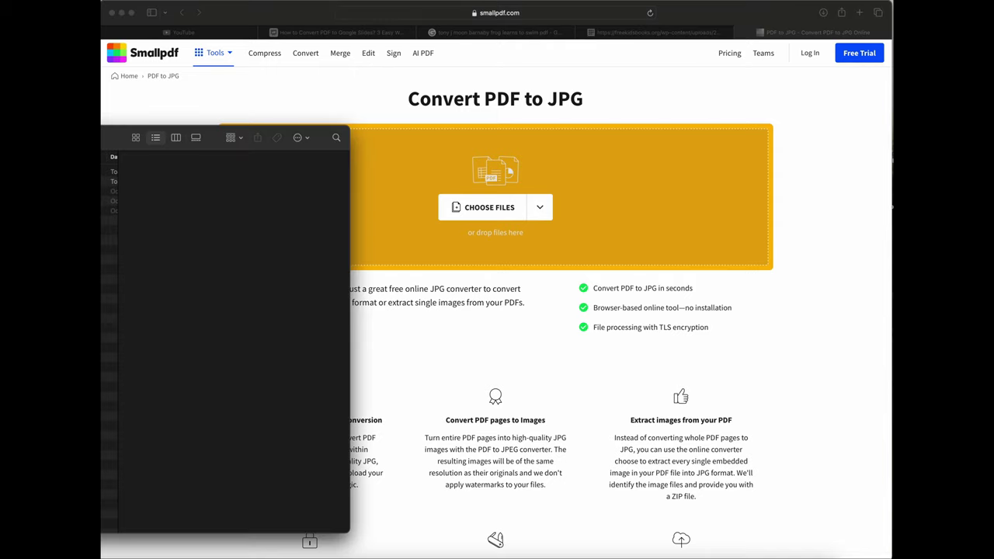
pyautogui.moveTo(185, 173); pyautogui.dragTo(468, 214)
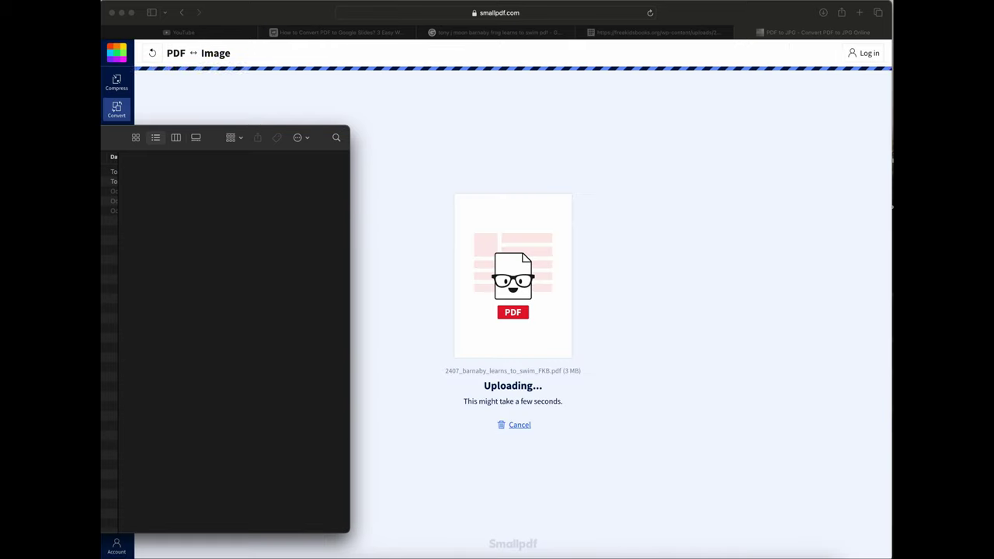
pyautogui.click(754, 21)
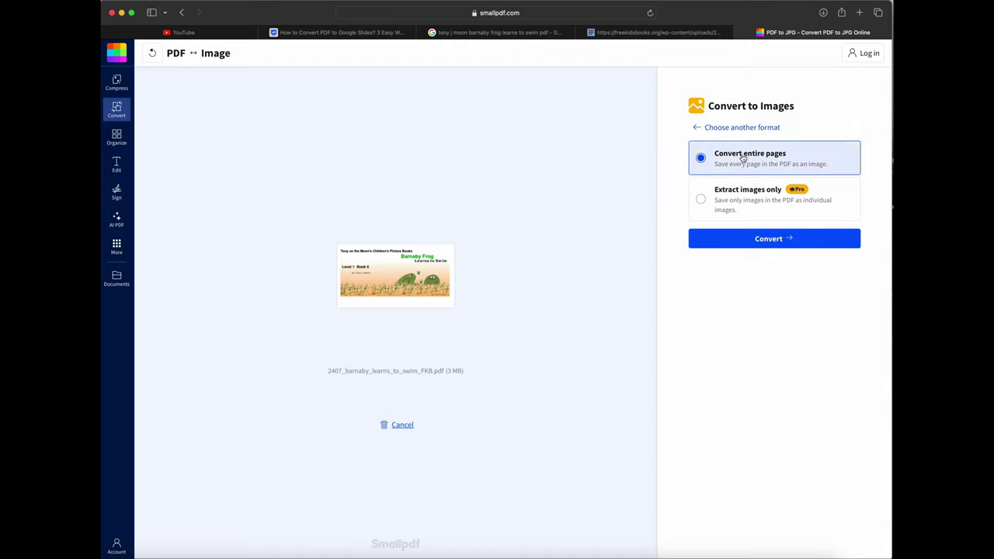
# Step: Convert the PDF's entire pages to images and download all of them, allowing downloads from smallpdf.com and dismissing the Pro offer
pyautogui.click(769, 241)
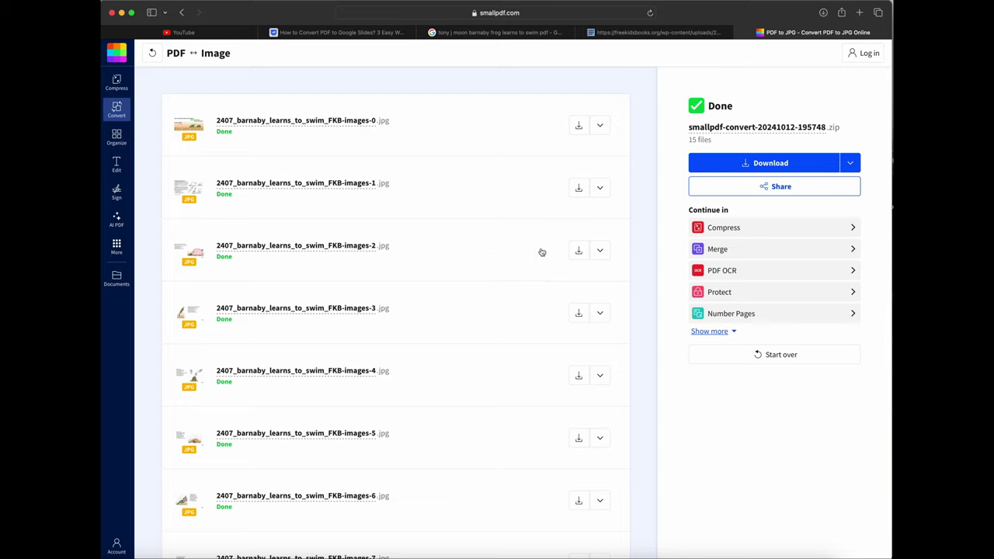
pyautogui.click(771, 164)
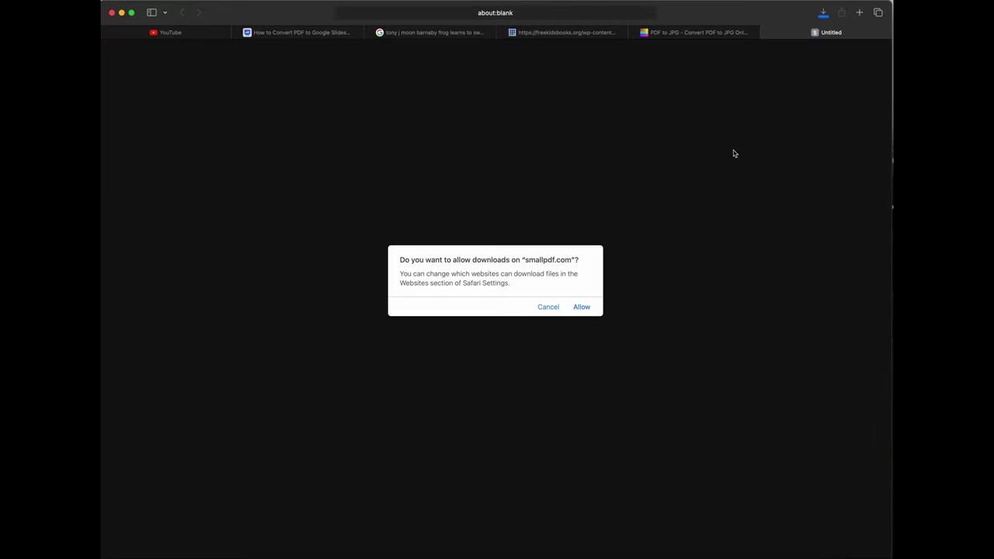
pyautogui.click(585, 309)
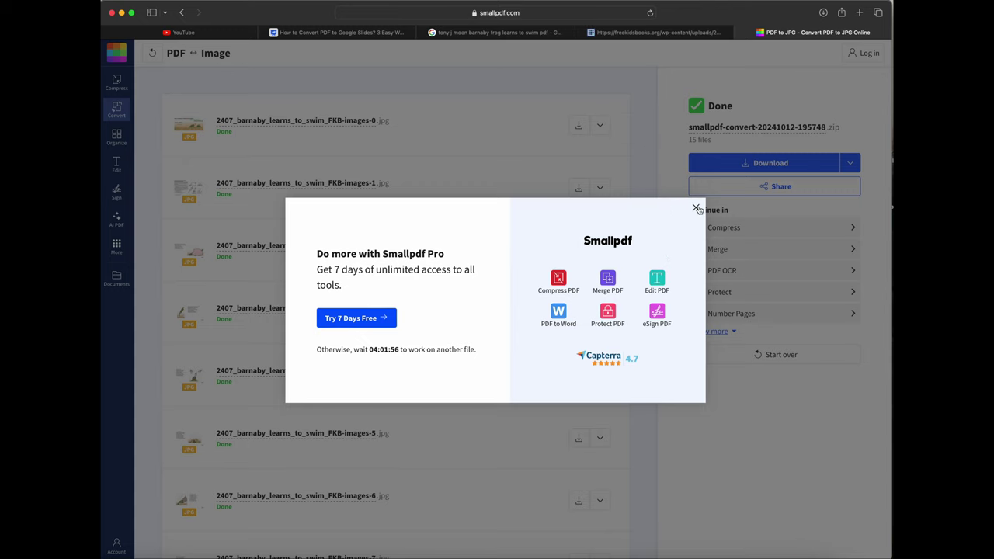
pyautogui.click(697, 209)
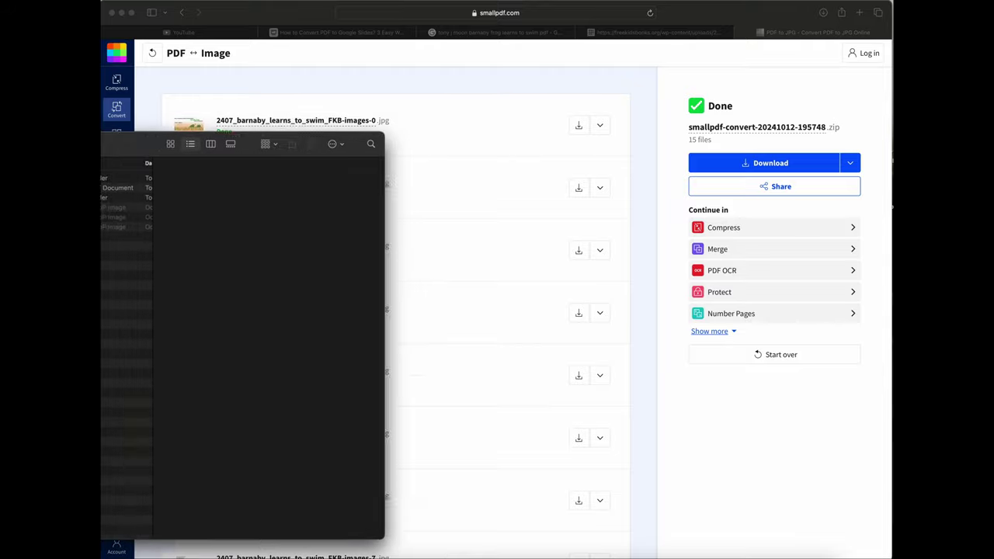
pyautogui.moveTo(49, 140); pyautogui.dragTo(383, 140)
pyautogui.doubleClick(334, 174)
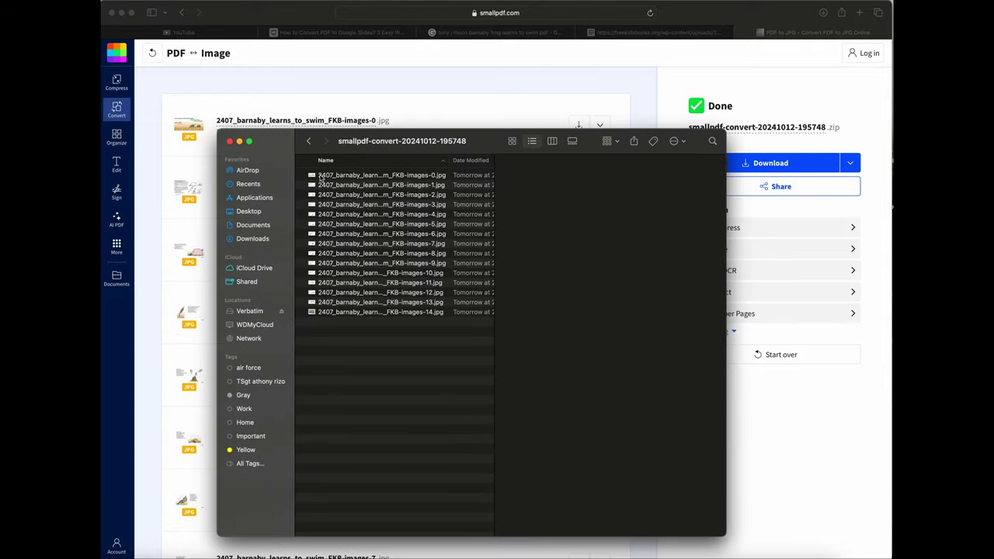
pyautogui.click(512, 140)
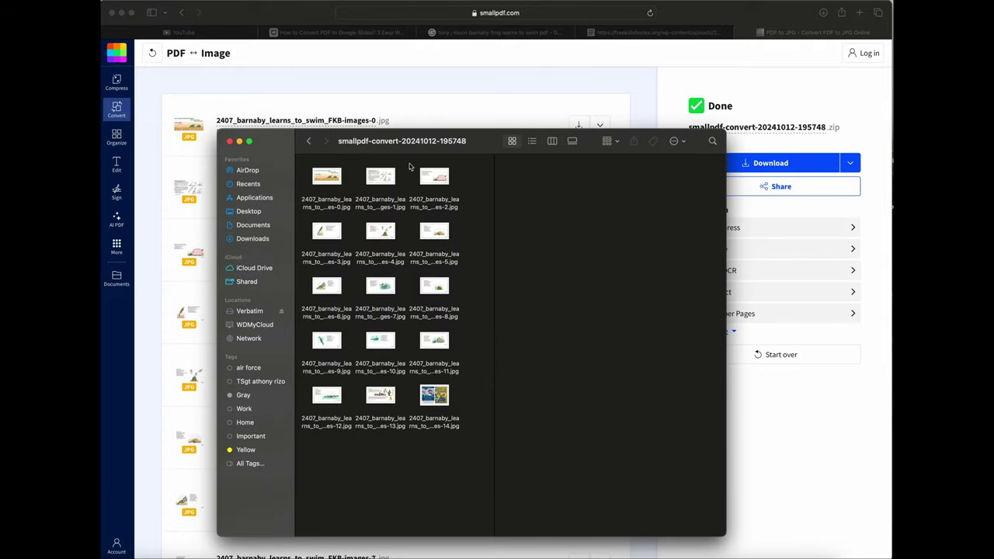
pyautogui.click(431, 178)
pyautogui.click(435, 227)
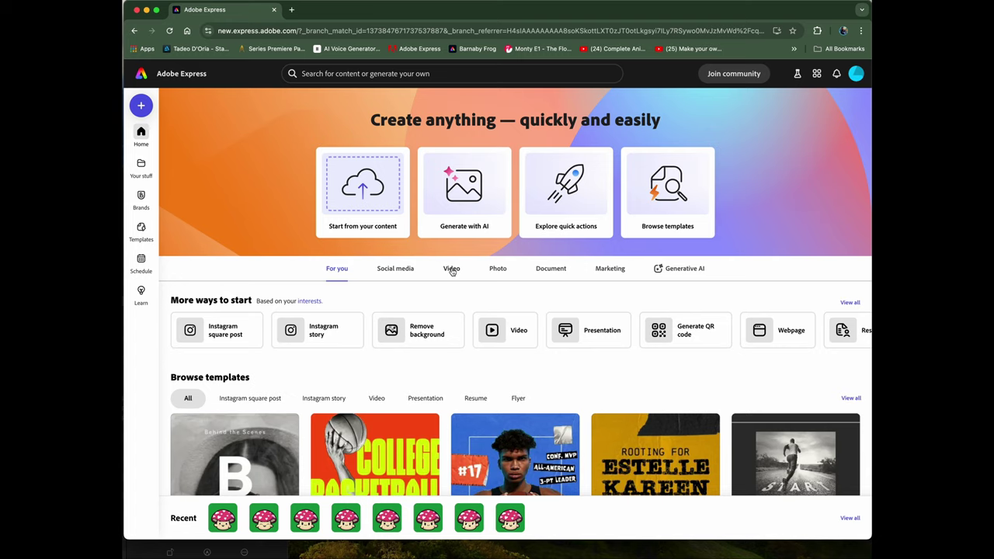
# Step: In Adobe Express, start the Animate characters video quick action and choose the Mush Love character
pyautogui.click(451, 269)
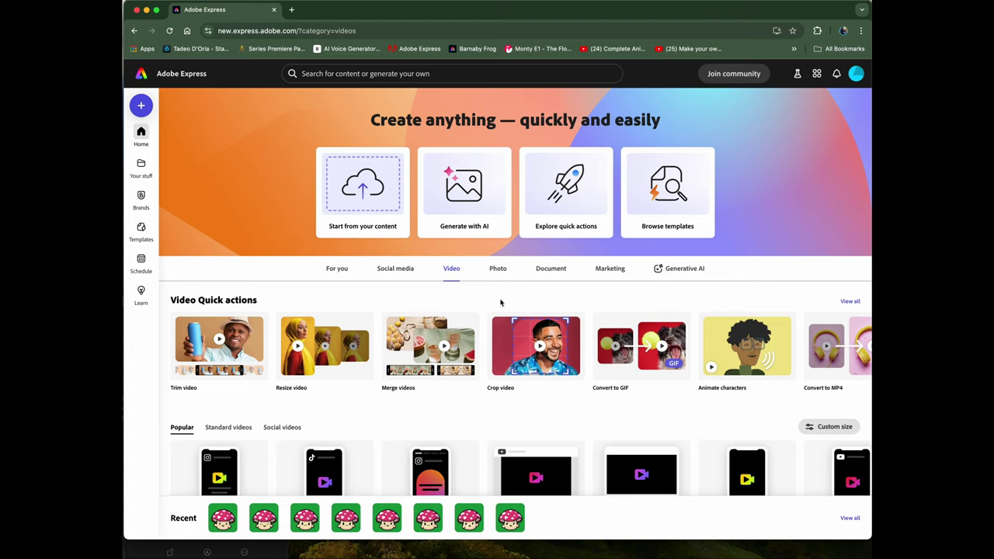
pyautogui.click(748, 347)
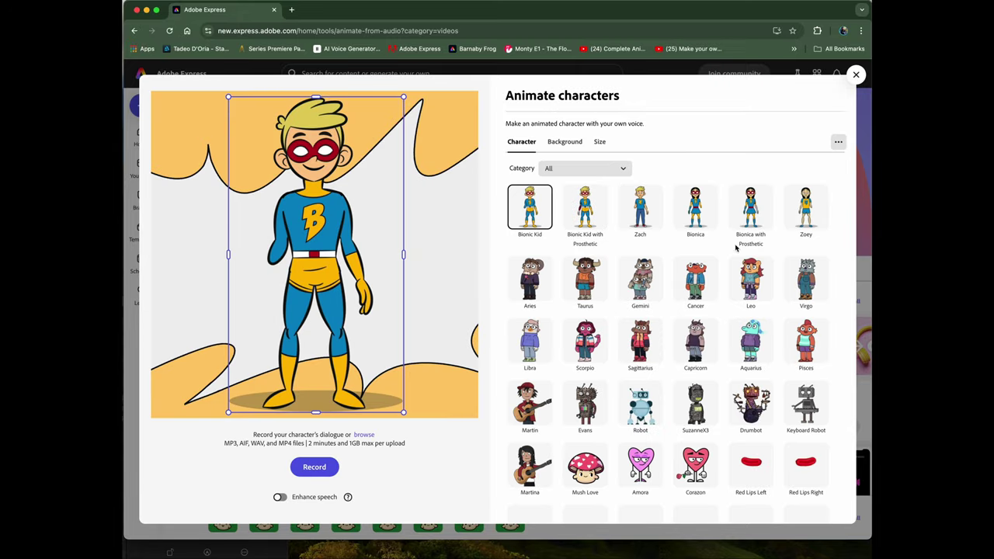
pyautogui.scroll(-4, 666, 327)
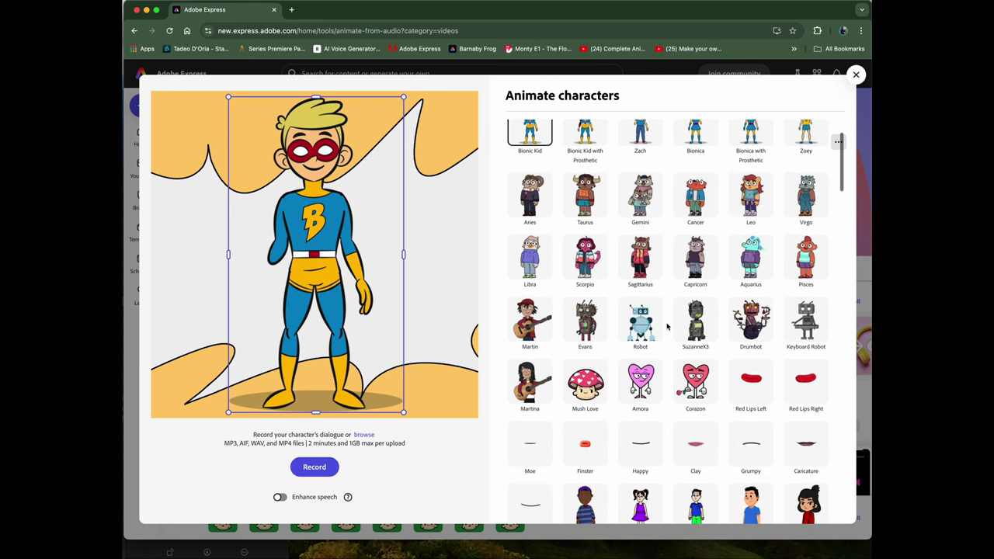
pyautogui.scroll(-1, 667, 327)
pyautogui.click(589, 285)
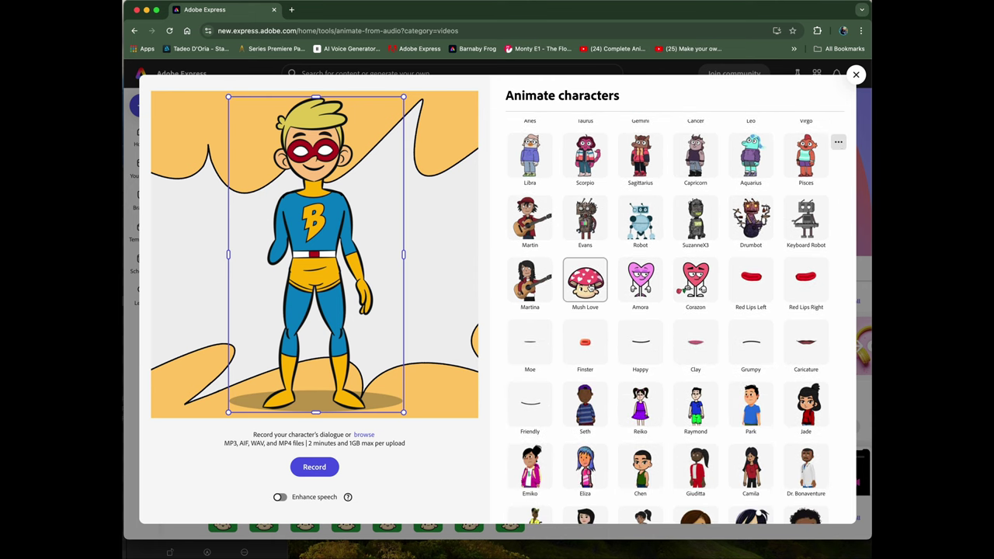
pyautogui.scroll(5, 626, 256)
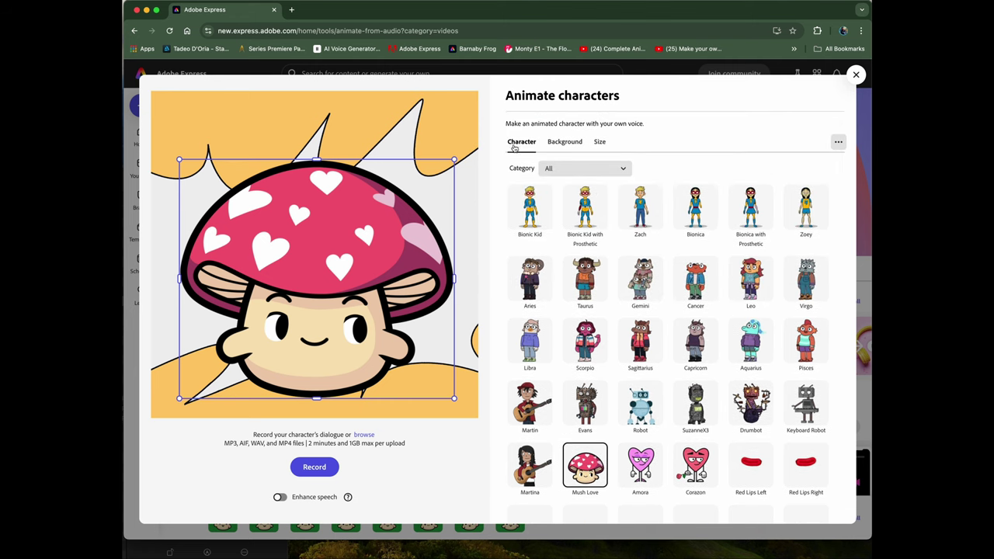
pyautogui.click(616, 170)
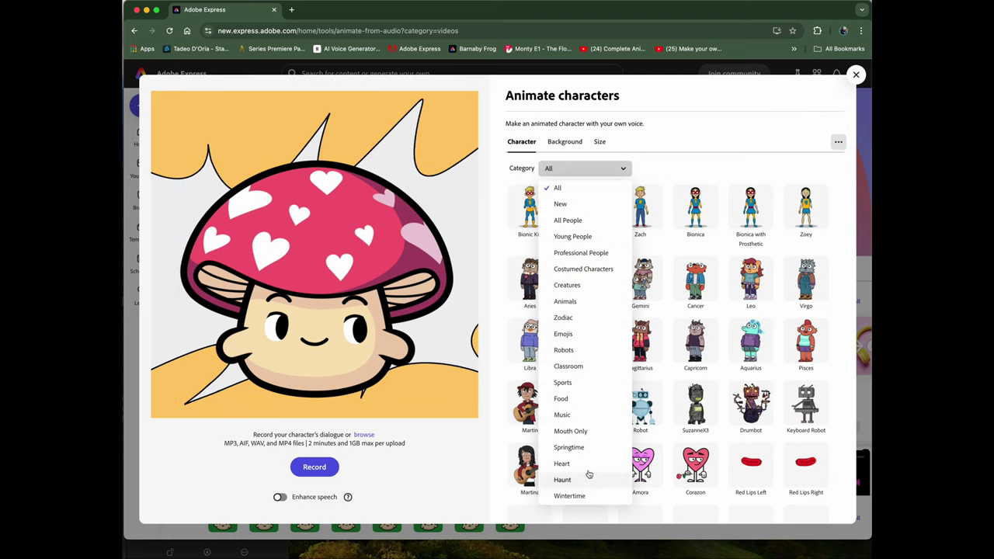
pyautogui.click(645, 144)
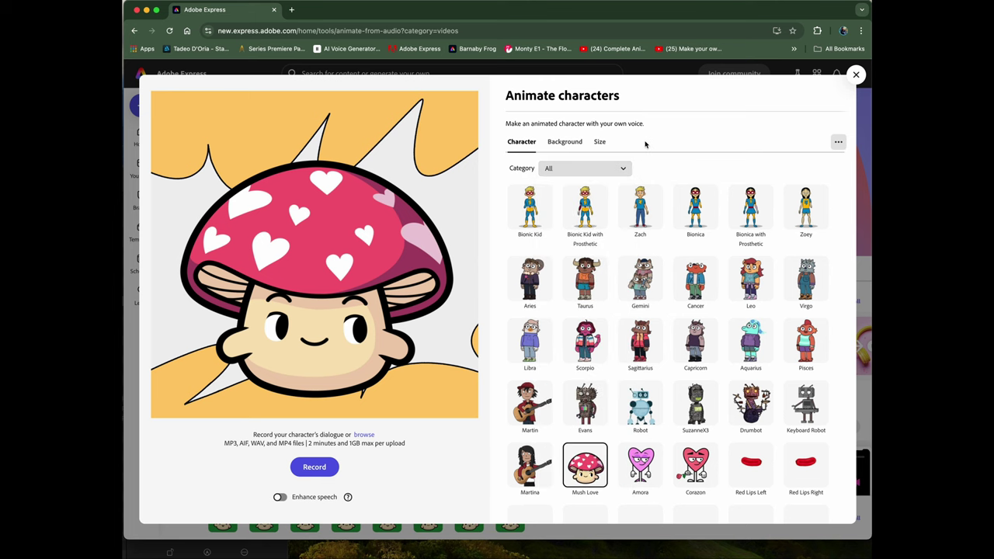
# Step: Try the Bedroom, Gateway and Locker Room backgrounds behind the mushroom, and settle on the Transparent background
pyautogui.click(570, 145)
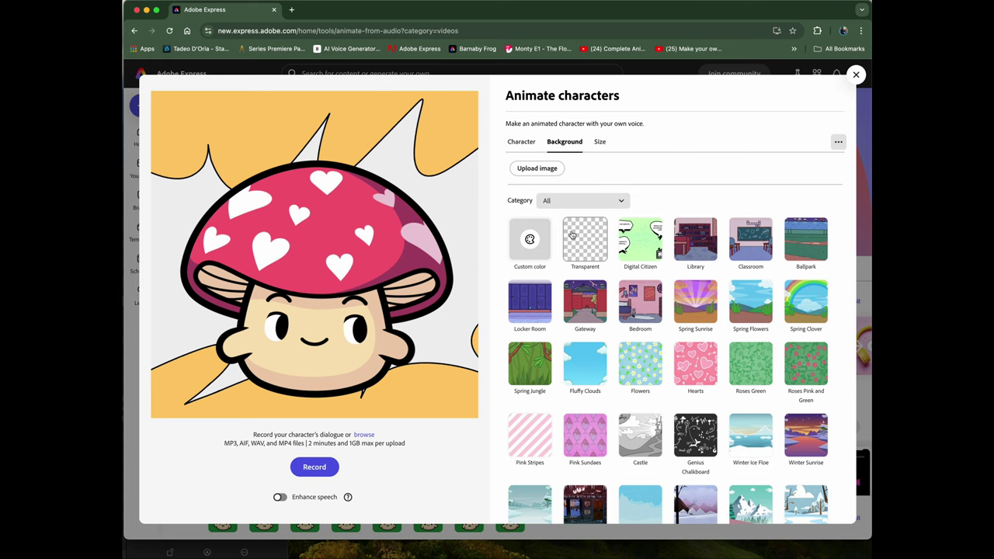
pyautogui.click(625, 291)
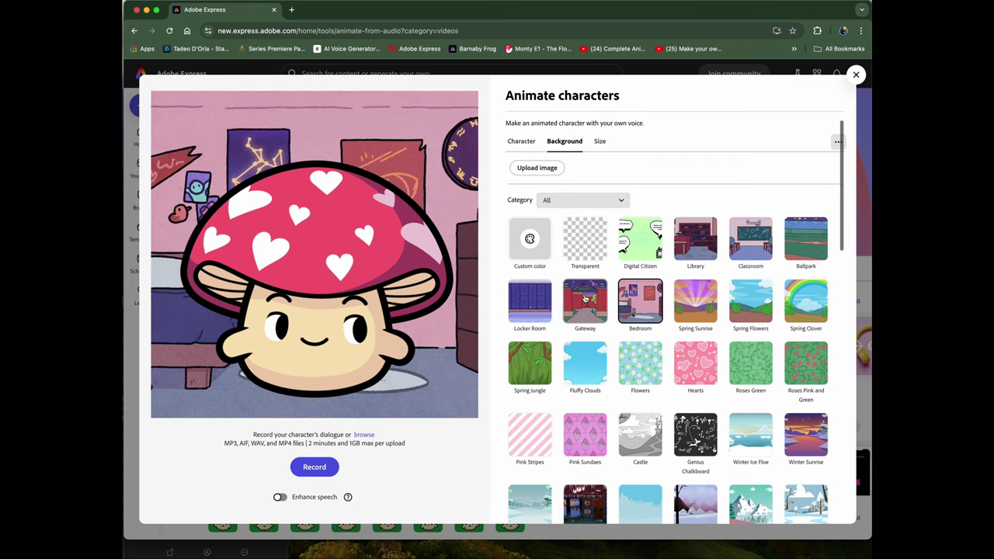
pyautogui.click(588, 305)
pyautogui.click(543, 312)
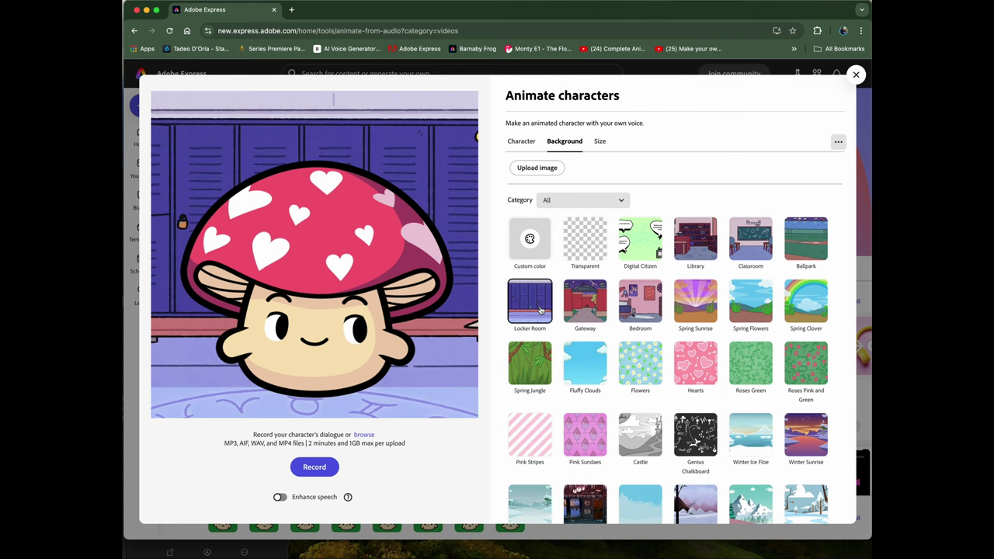
pyautogui.click(594, 239)
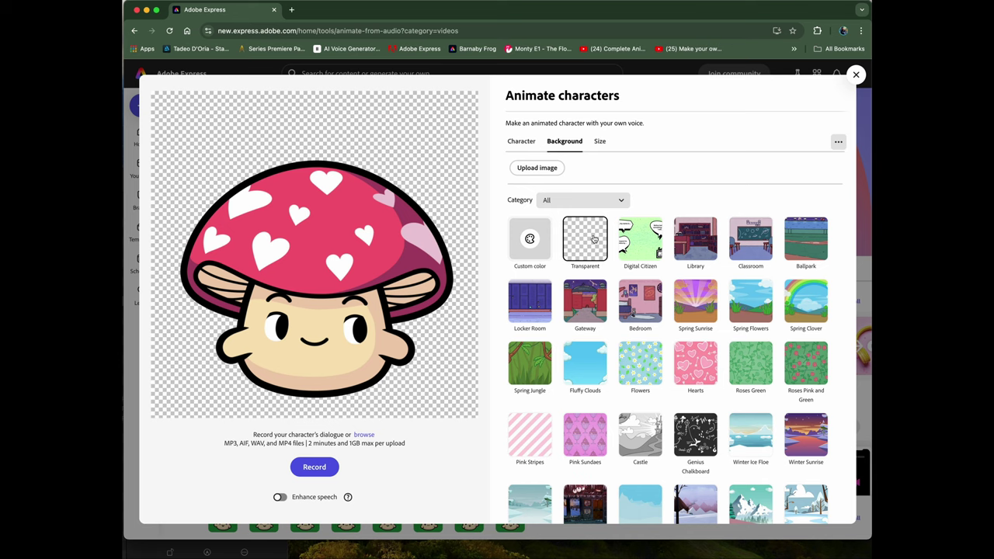
# Step: Try the 1200 x 608 Landscape size for the character video and return it to the 1080 x 1080 Square size
pyautogui.click(600, 142)
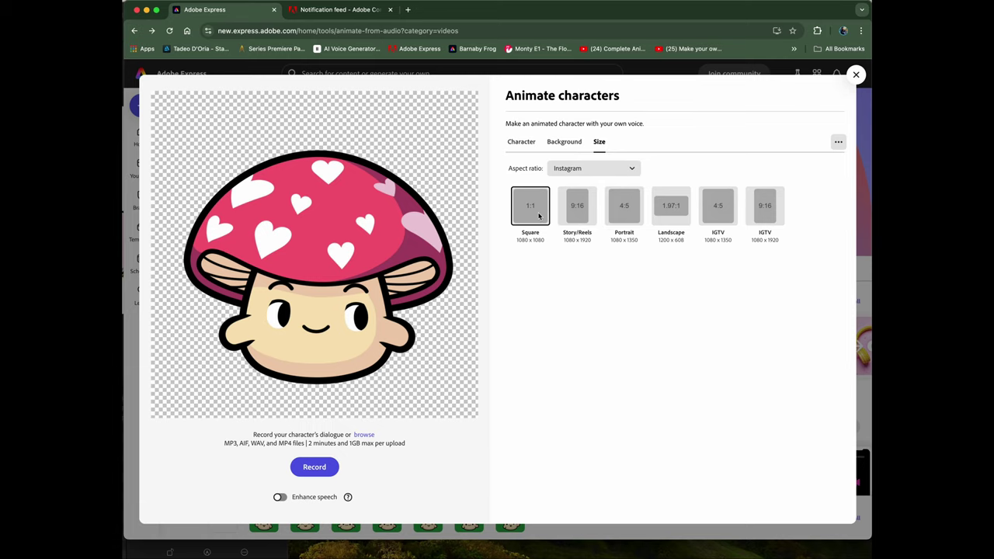
pyautogui.click(674, 214)
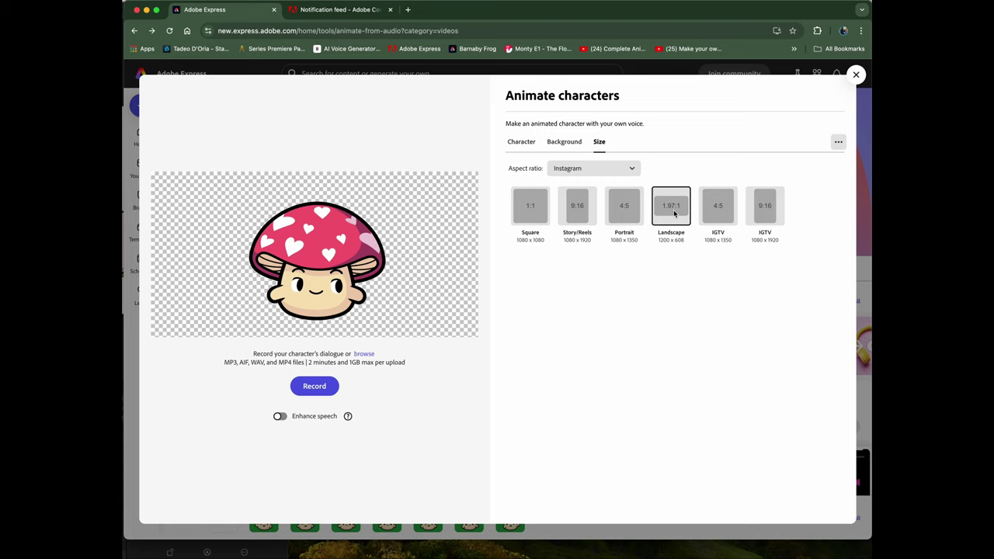
pyautogui.click(524, 213)
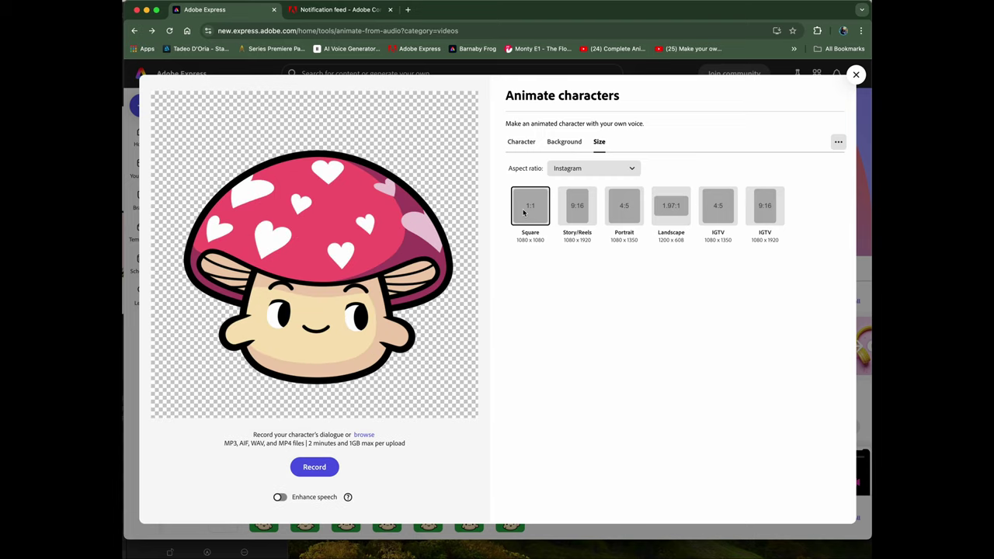
# Step: Record about 14 seconds of spoken dialogue for the mushroom character and open the animated result in the editor
pyautogui.click(314, 467)
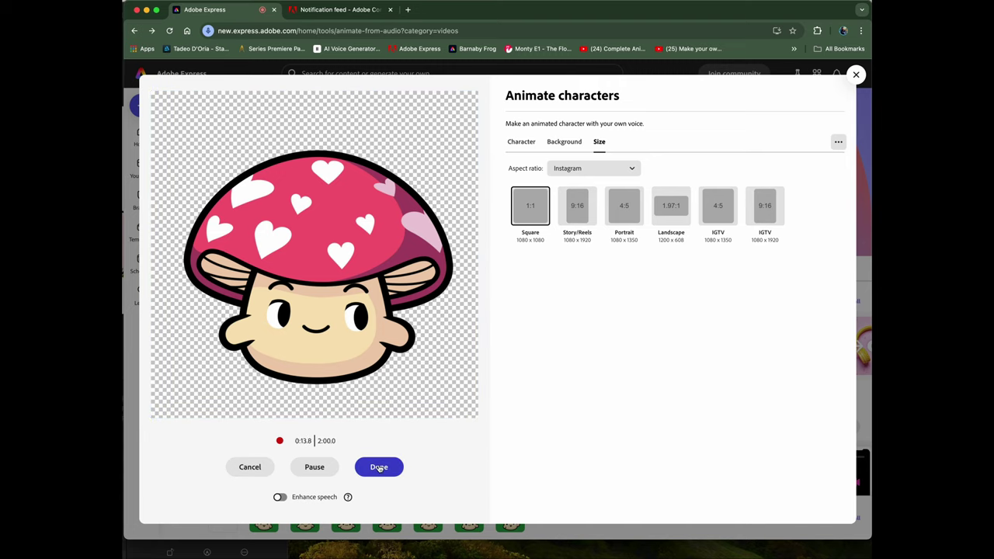
pyautogui.click(378, 466)
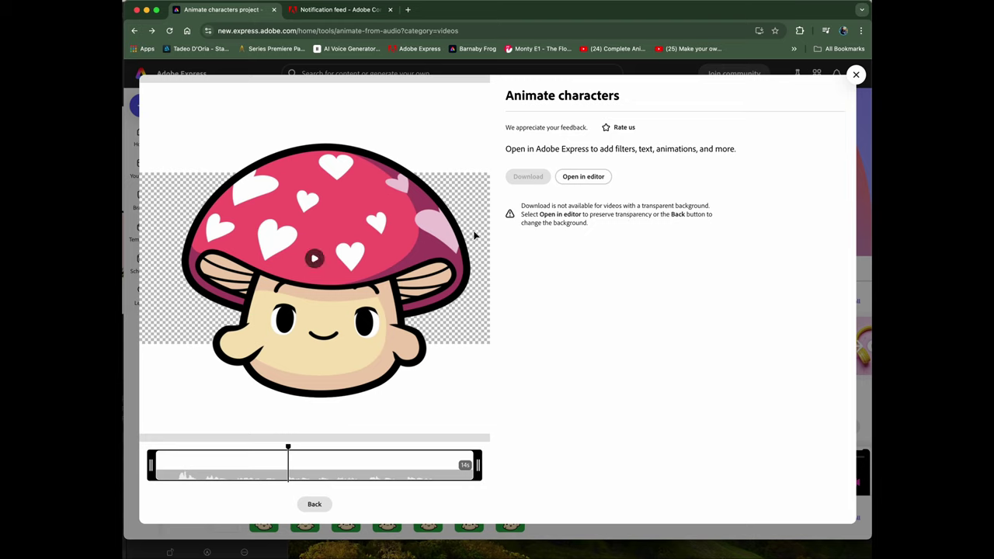
pyautogui.click(582, 177)
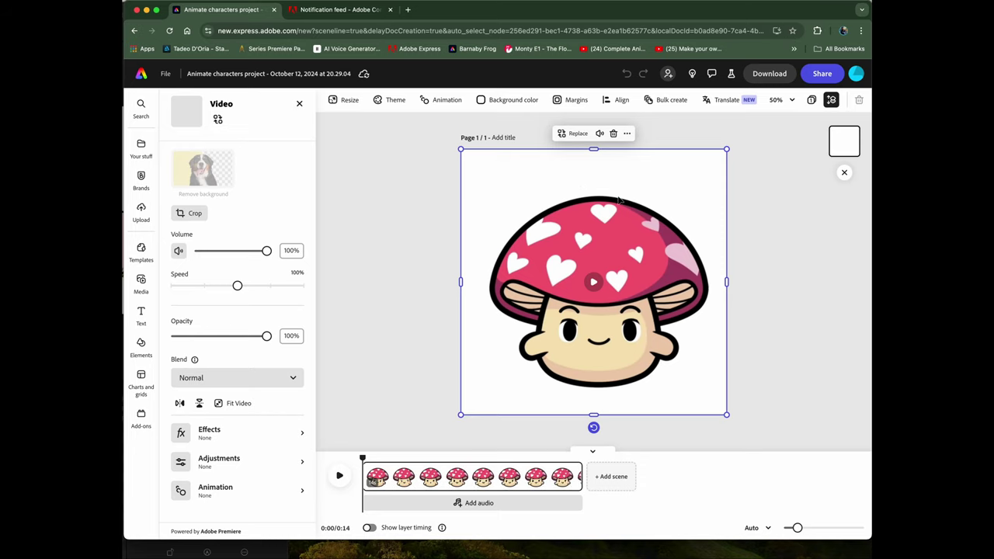
# Step: Resize the page to a custom size of 1920 x 1080 px
pyautogui.click(347, 102)
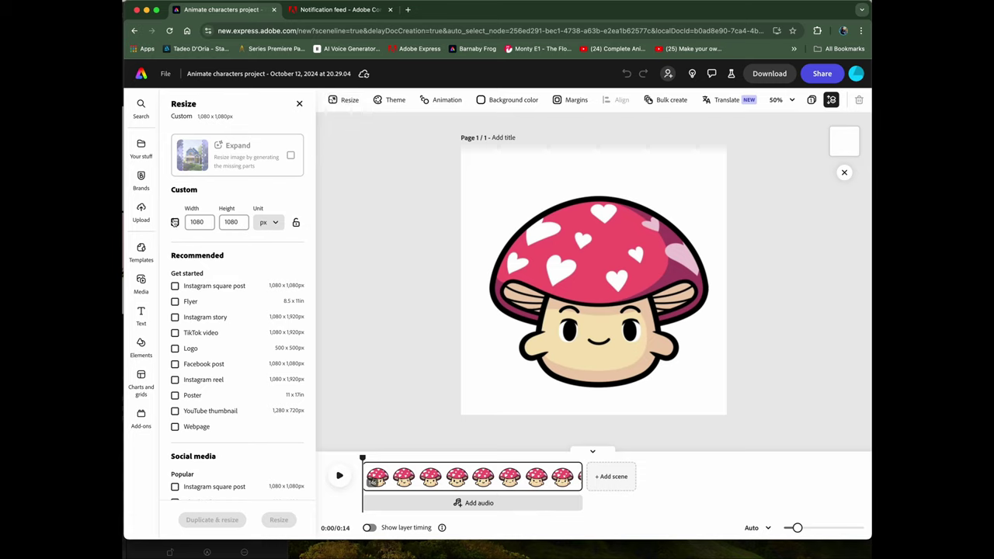
pyautogui.click(174, 223)
pyautogui.click(199, 222)
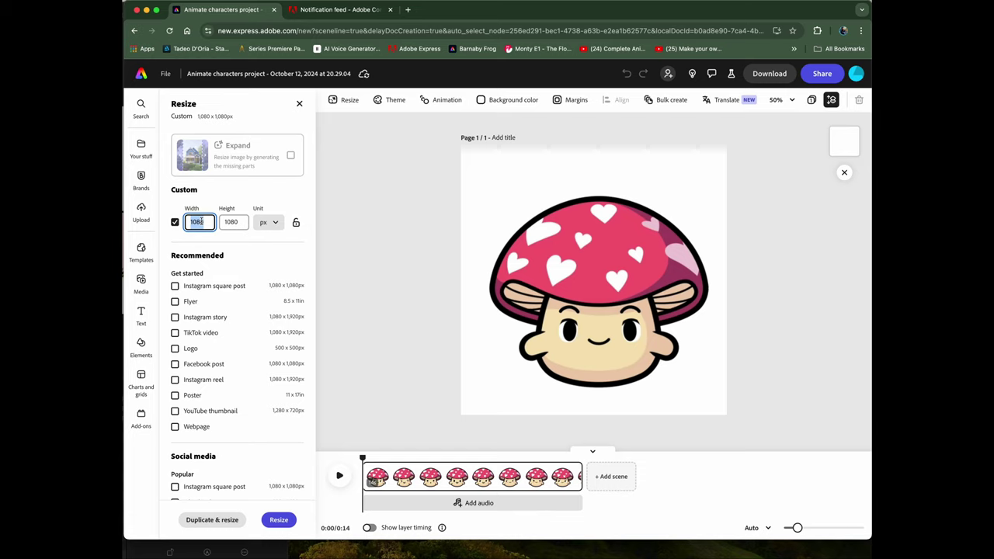
pyautogui.write('1920')
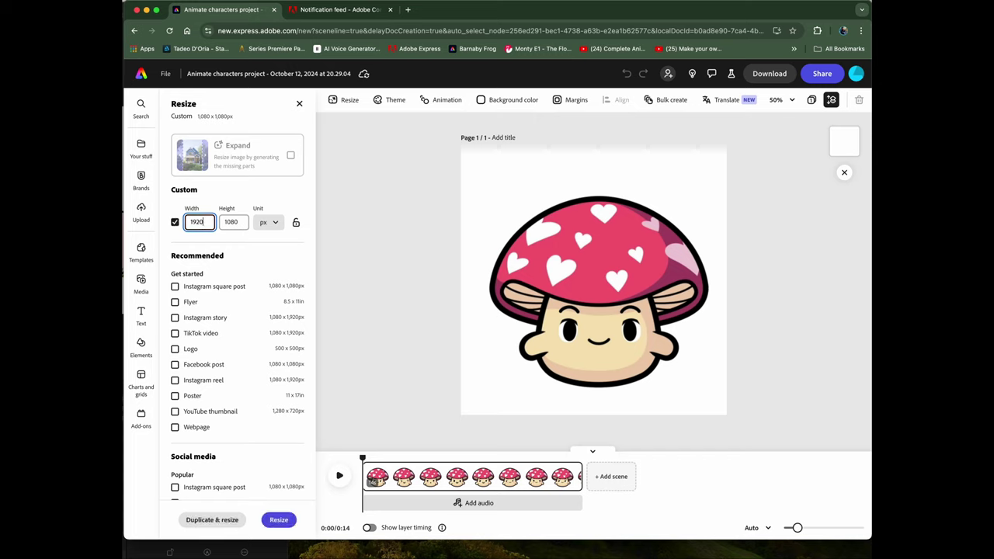
pyautogui.click(233, 222)
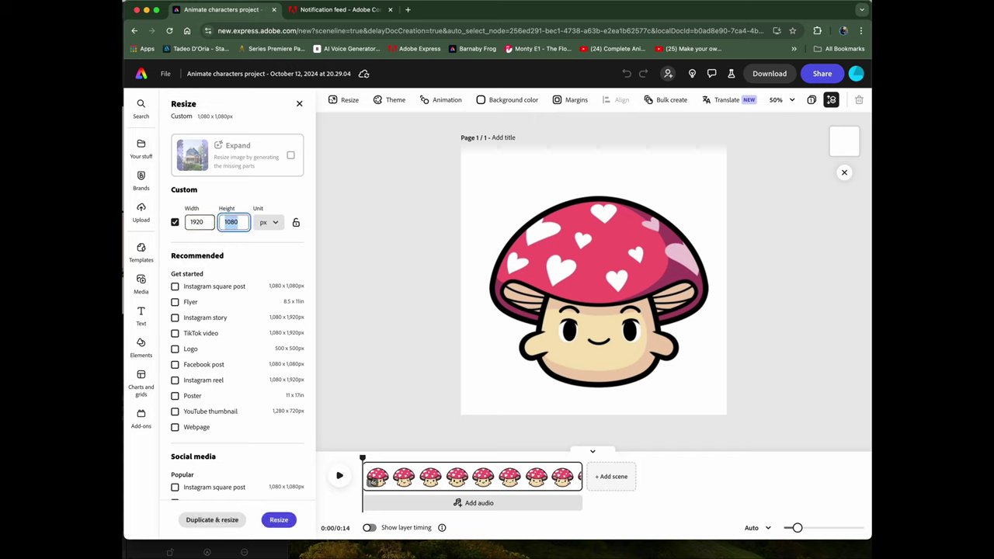
pyautogui.click(278, 520)
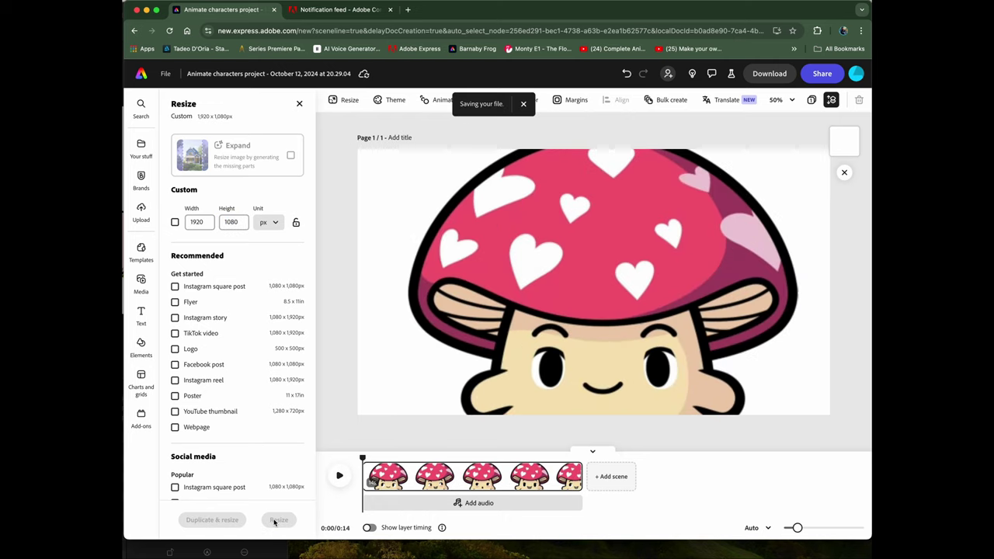
# Step: Scale the mushroom video down so the whole character fits on the page, and crop the video's upper and lower edges slightly
pyautogui.click(499, 242)
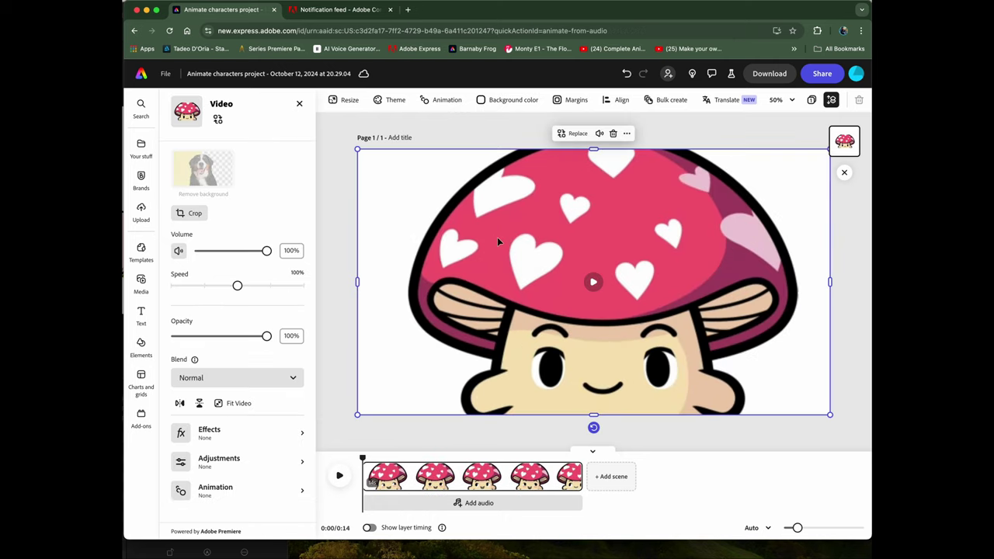
pyautogui.moveTo(356, 147); pyautogui.dragTo(572, 271)
pyautogui.moveTo(668, 305); pyautogui.dragTo(474, 210)
pyautogui.doubleClick(524, 219)
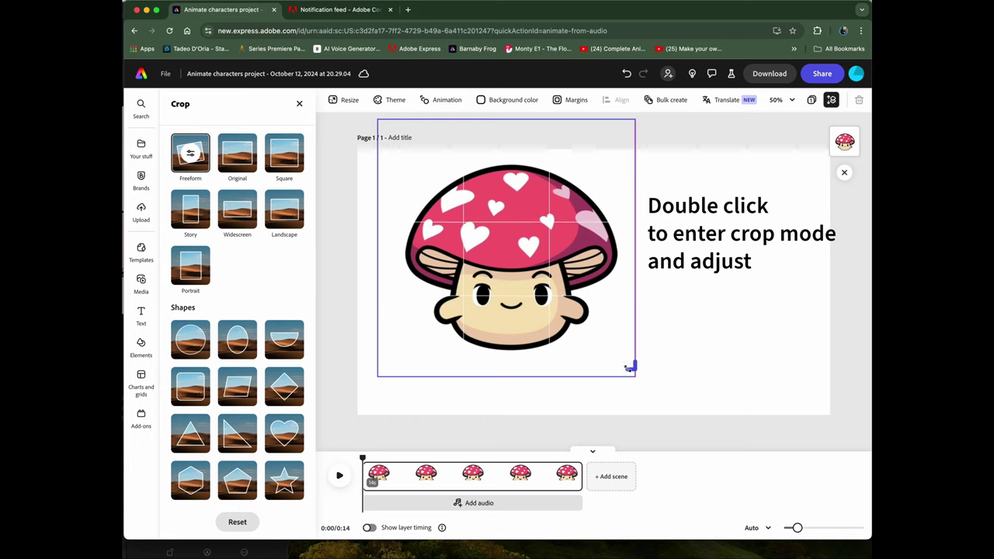
pyautogui.moveTo(636, 362); pyautogui.dragTo(631, 367)
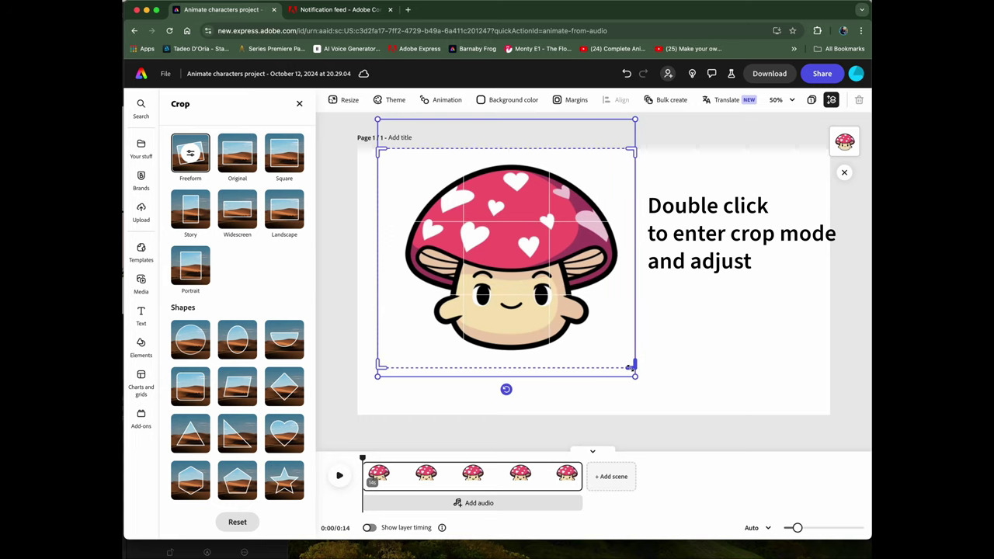
pyautogui.click(695, 352)
# Step: Shrink the cropped mushroom video further and place it in the page's lower-left corner
pyautogui.moveTo(515, 247); pyautogui.dragTo(497, 294)
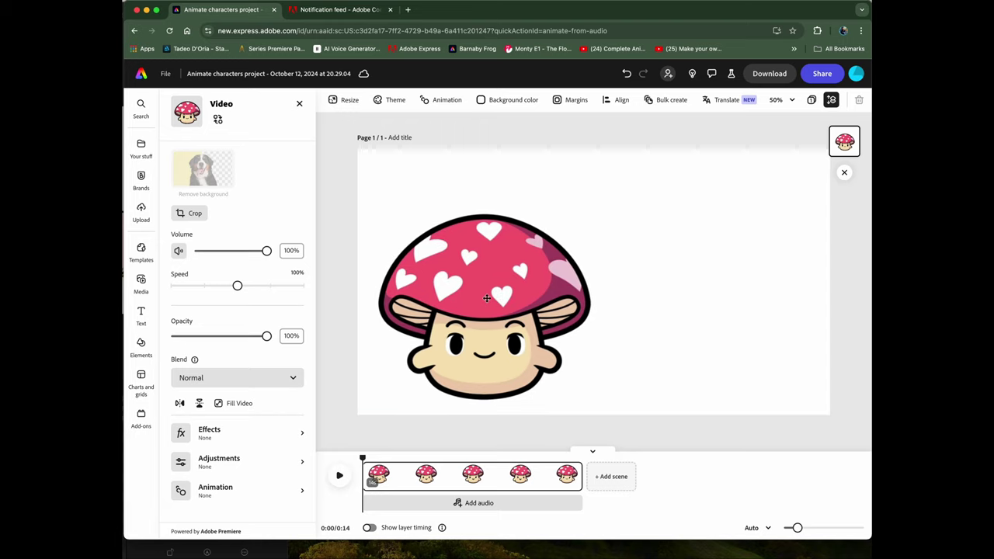
pyautogui.click(570, 220)
pyautogui.moveTo(596, 202); pyautogui.dragTo(485, 299)
pyautogui.moveTo(425, 336); pyautogui.dragTo(435, 331)
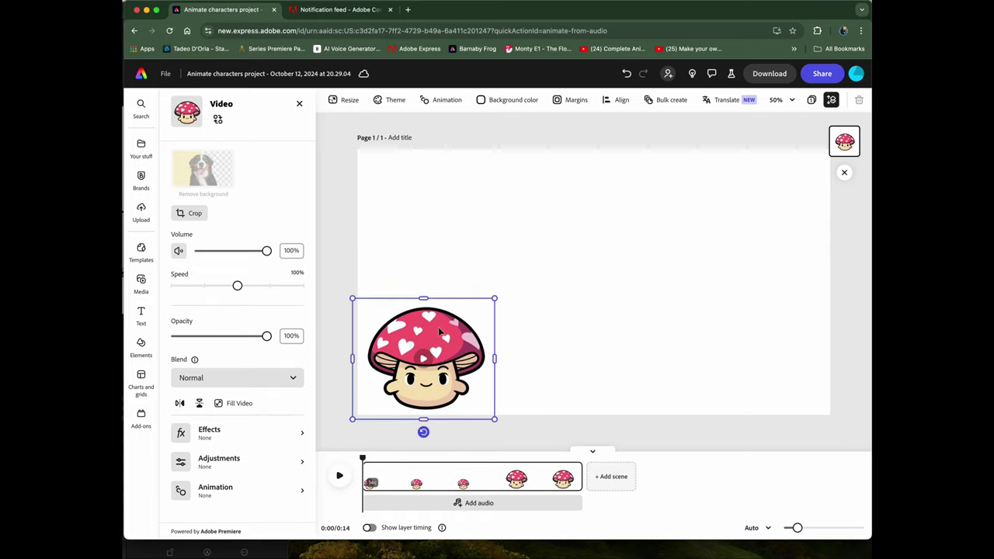
# Step: Upload the Barnaby book page image ending in -2.jpg from the smallpdf-convert folder and enlarge it to span the page width
pyautogui.click(142, 147)
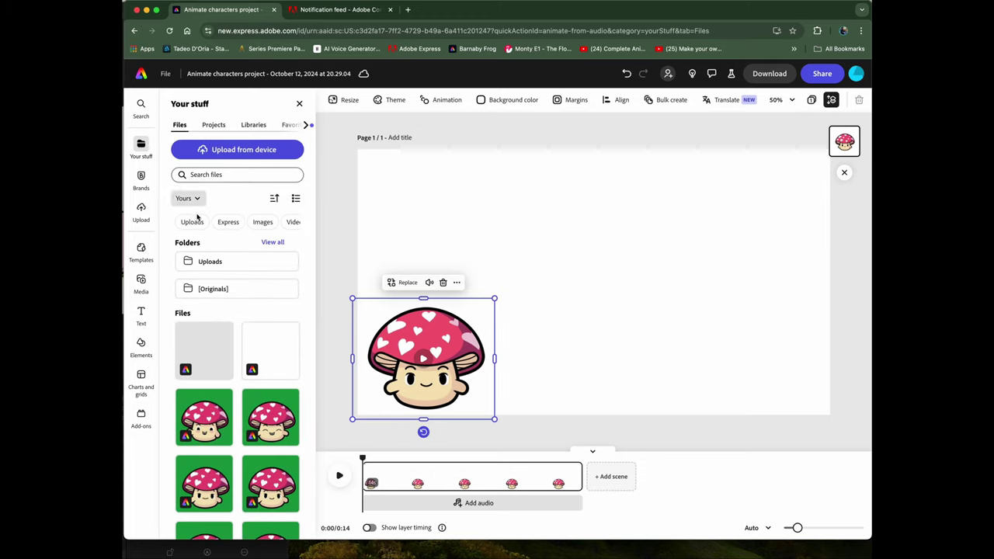
pyautogui.click(237, 150)
pyautogui.moveTo(260, 96)
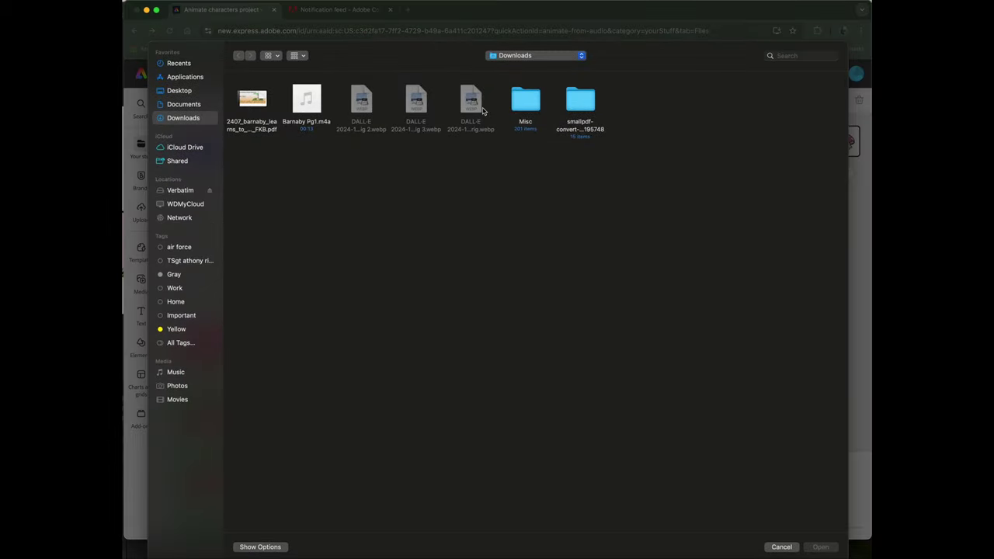
pyautogui.click(584, 107)
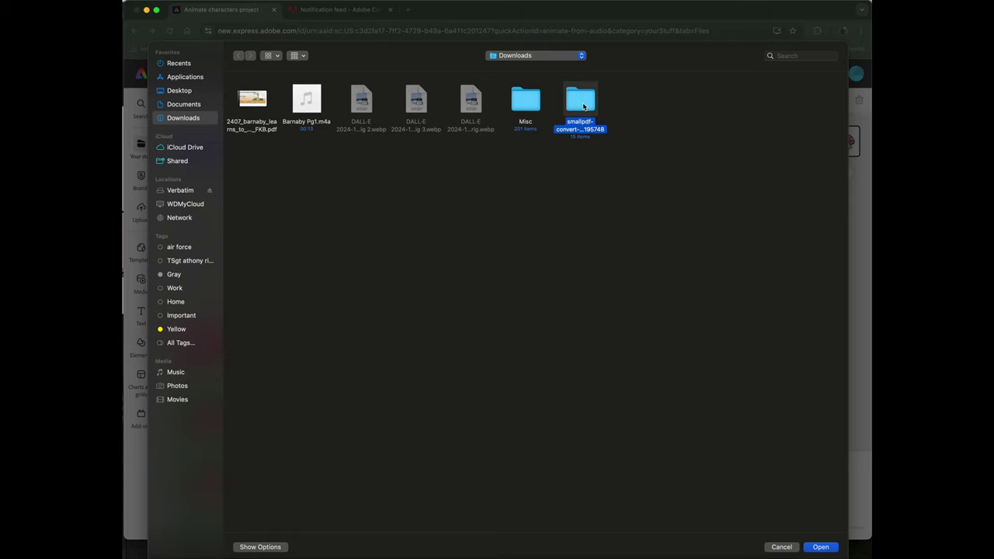
pyautogui.doubleClick(579, 102)
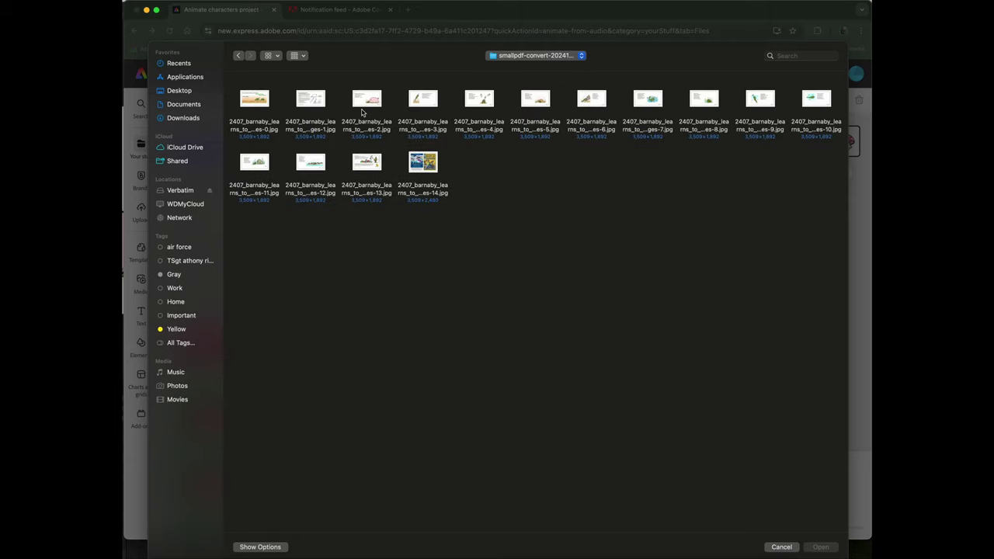
pyautogui.click(366, 101)
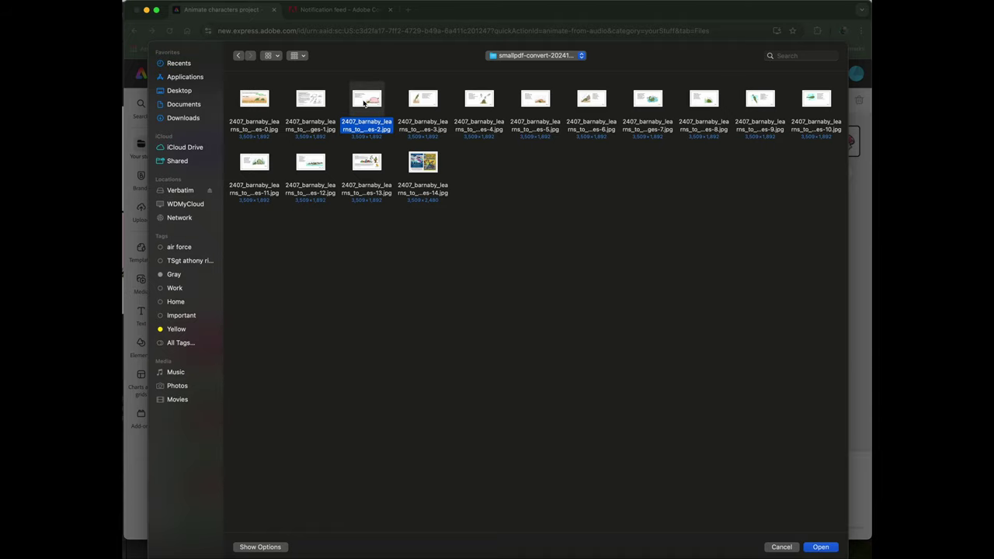
pyautogui.press('Return')
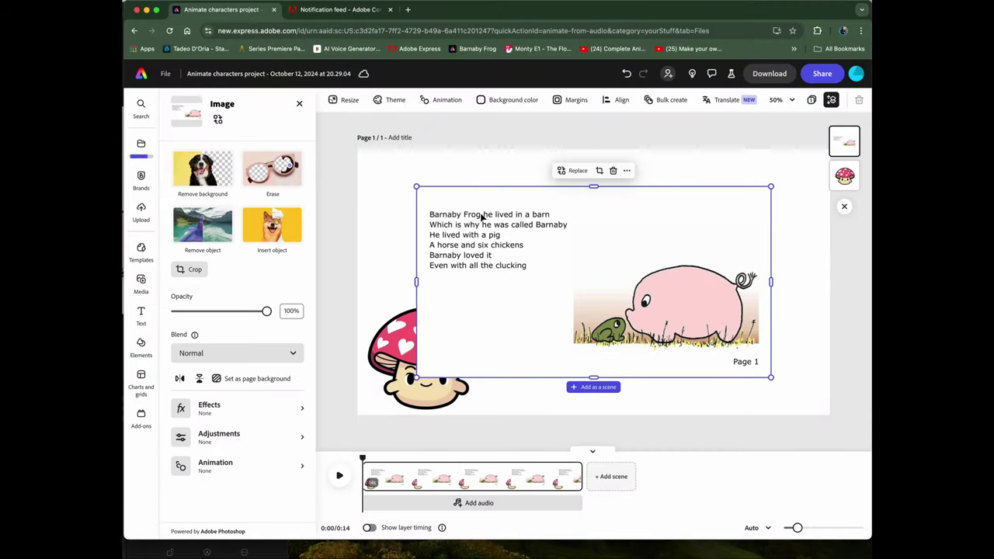
pyautogui.moveTo(416, 187); pyautogui.dragTo(363, 140)
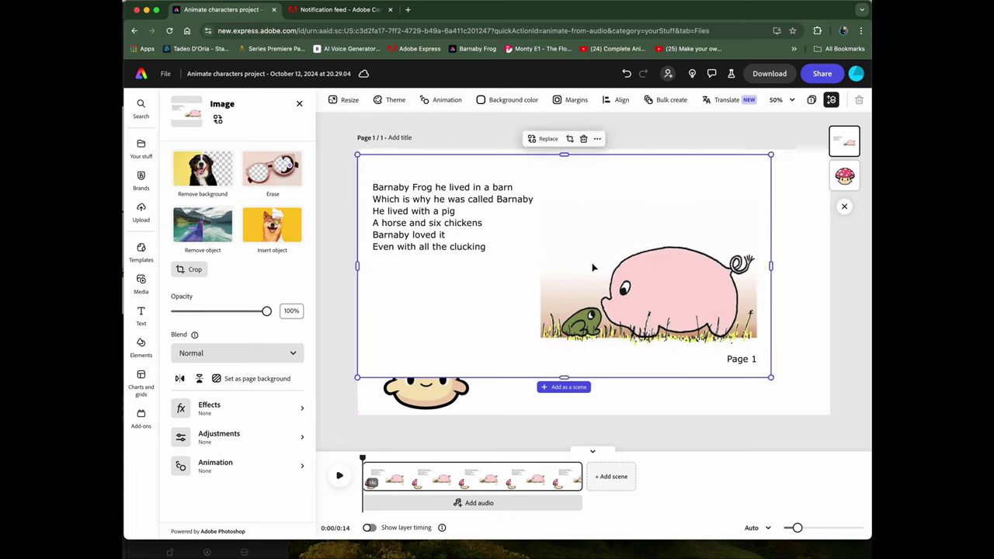
pyautogui.moveTo(773, 378); pyautogui.dragTo(831, 408)
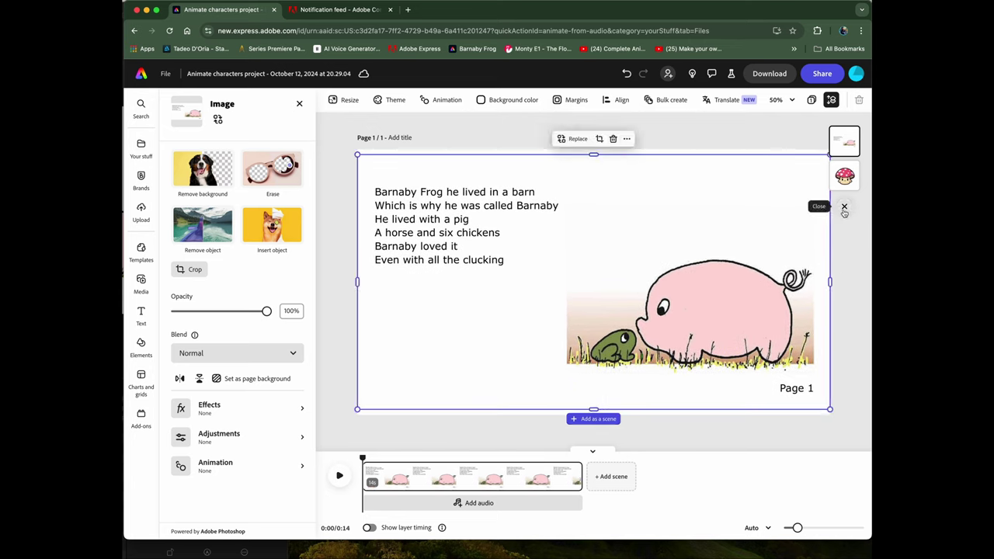
# Step: Bring the mushroom layer in front of the book page image and make it slightly smaller inside the lower-left corner
pyautogui.click(831, 101)
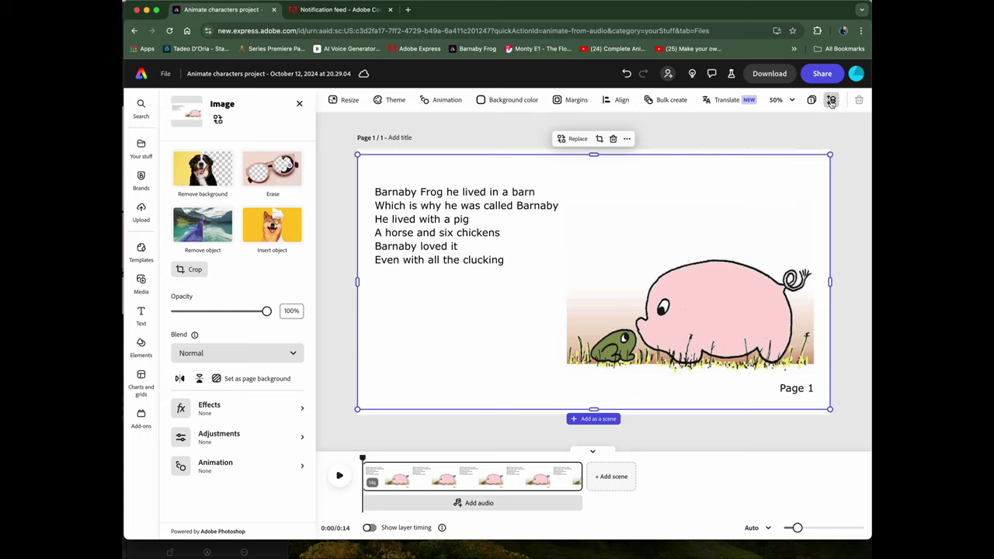
pyautogui.click(831, 101)
pyautogui.click(849, 131)
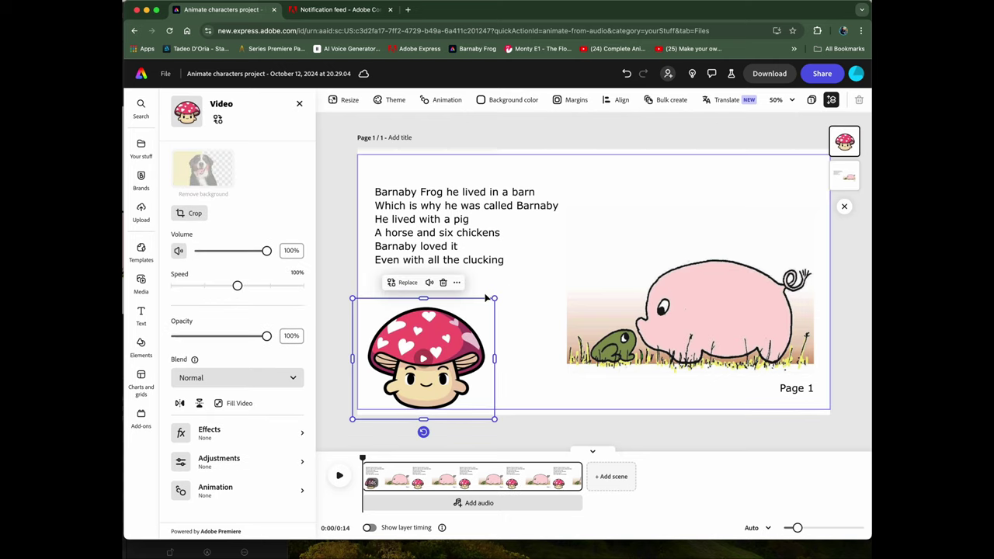
pyautogui.moveTo(486, 300)
pyautogui.mouseDown()
pyautogui.moveTo(505, 284)
pyautogui.moveTo(483, 301)
pyautogui.mouseUp()
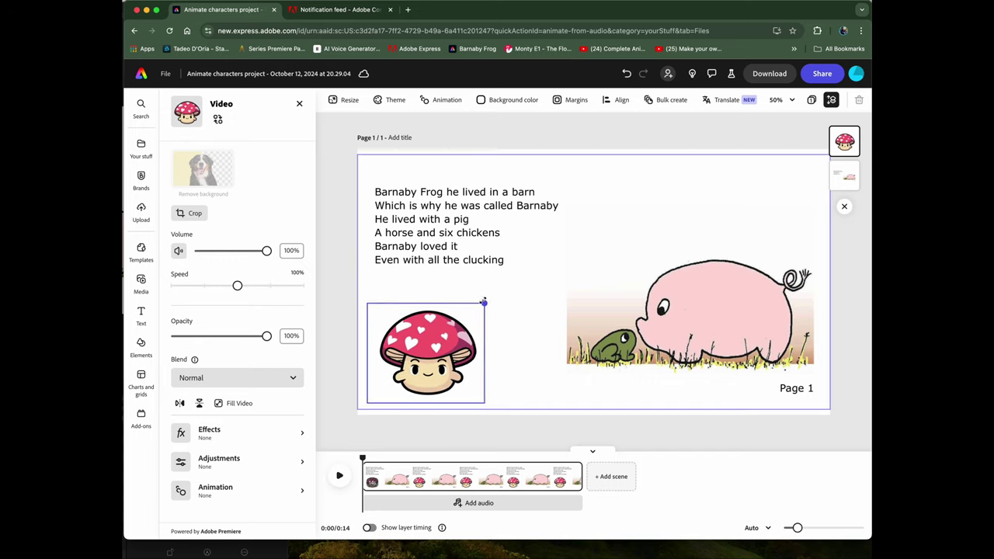
pyautogui.click(335, 236)
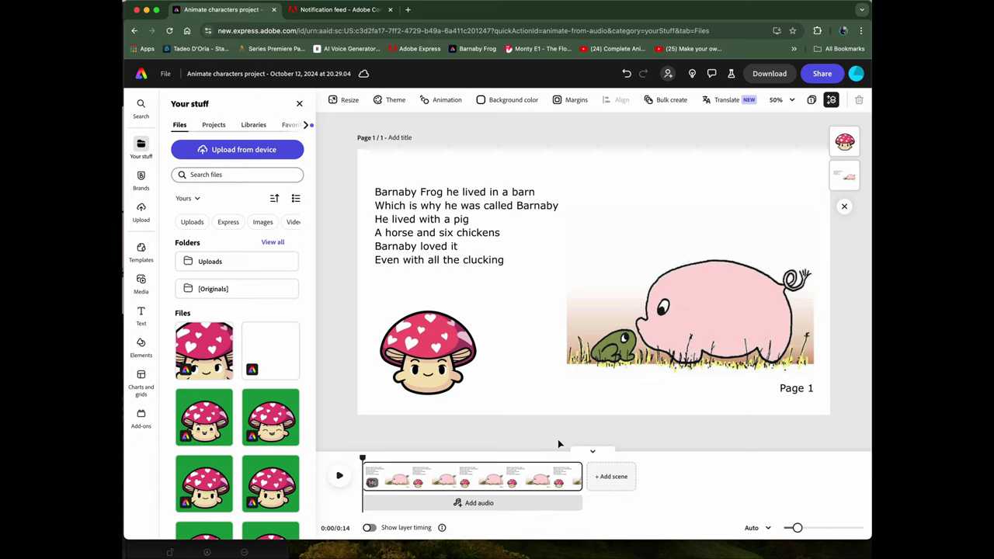
# Step: Add a blank second scene to the timeline and return the playhead to 0:08 in the first scene
pyautogui.click(612, 477)
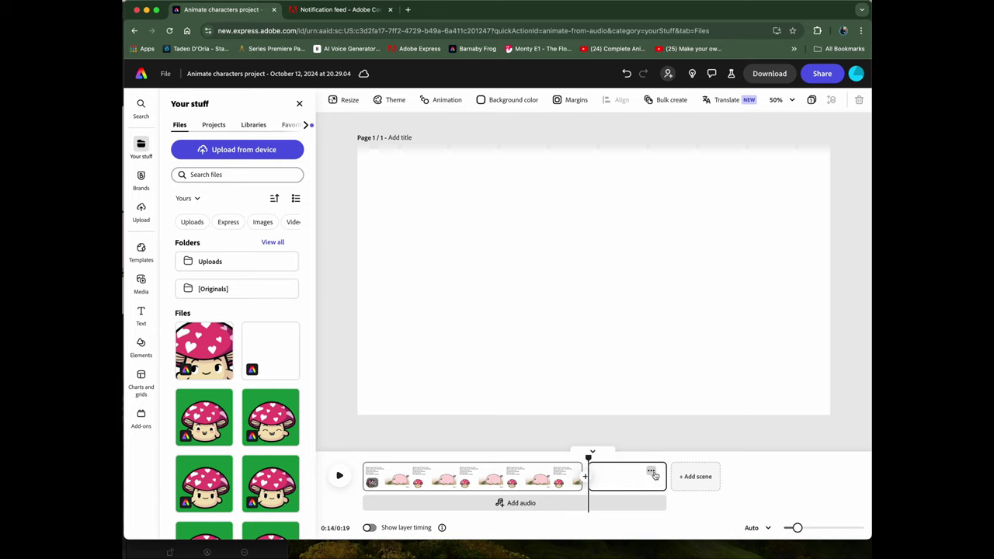
pyautogui.click(468, 480)
pyautogui.moveTo(467, 458)
pyautogui.mouseDown()
pyautogui.moveTo(411, 458)
pyautogui.moveTo(486, 456)
pyautogui.mouseUp()
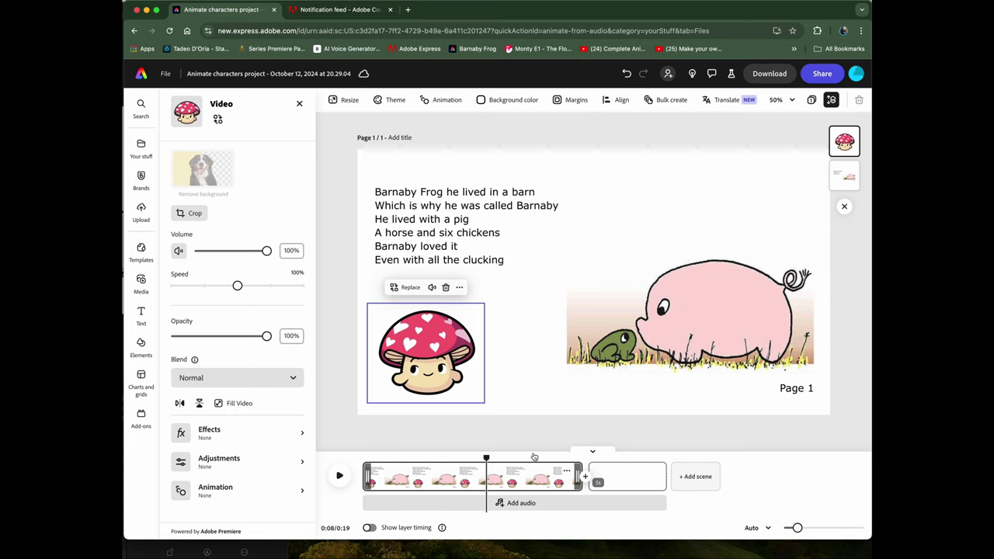
pyautogui.press('Escape')
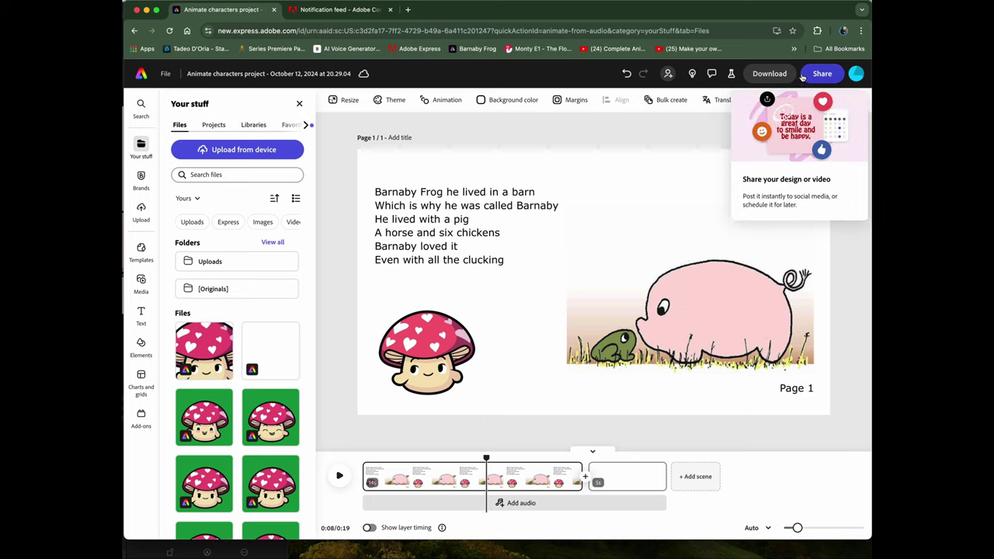
# Step: Download the project as an MP4 video at 1080p (Original size)
pyautogui.click(776, 74)
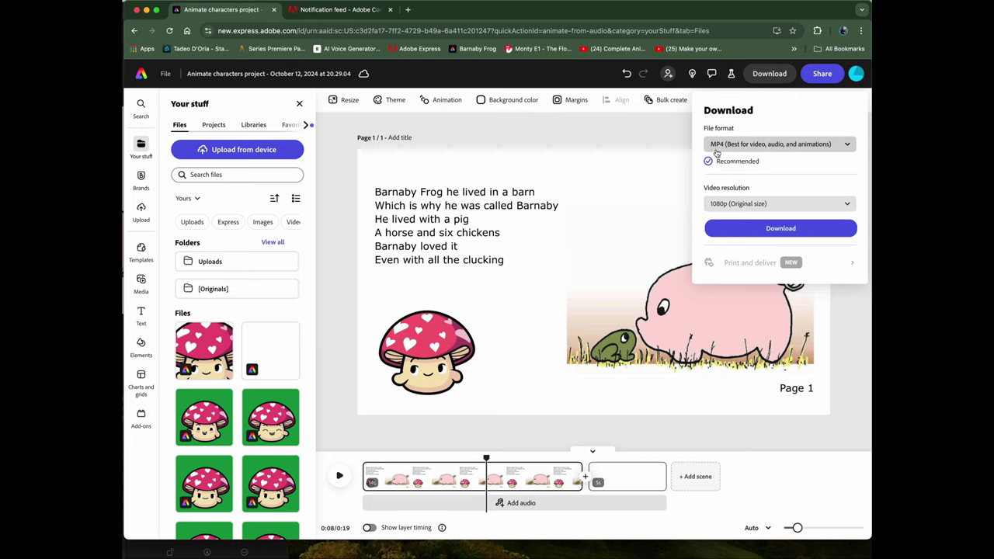
pyautogui.click(815, 146)
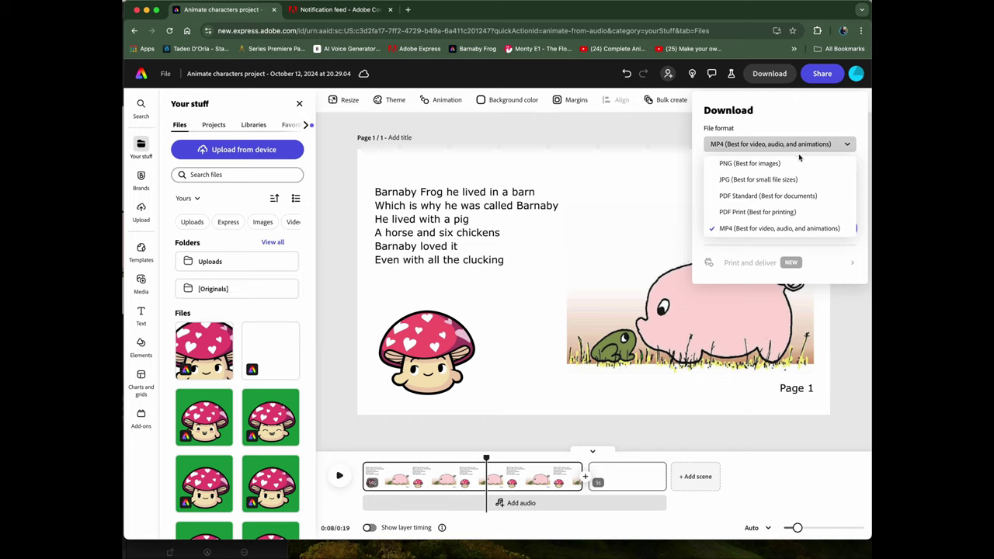
pyautogui.click(821, 231)
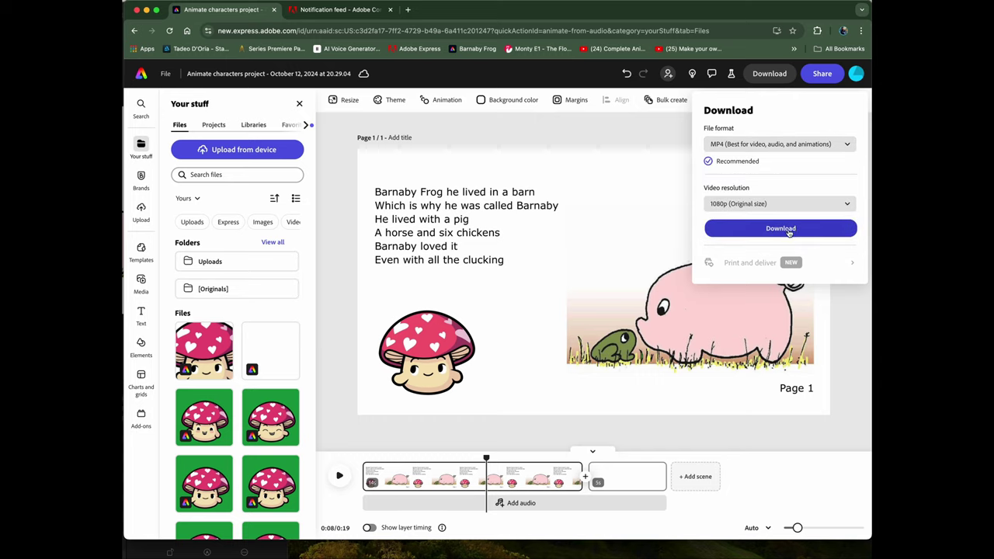
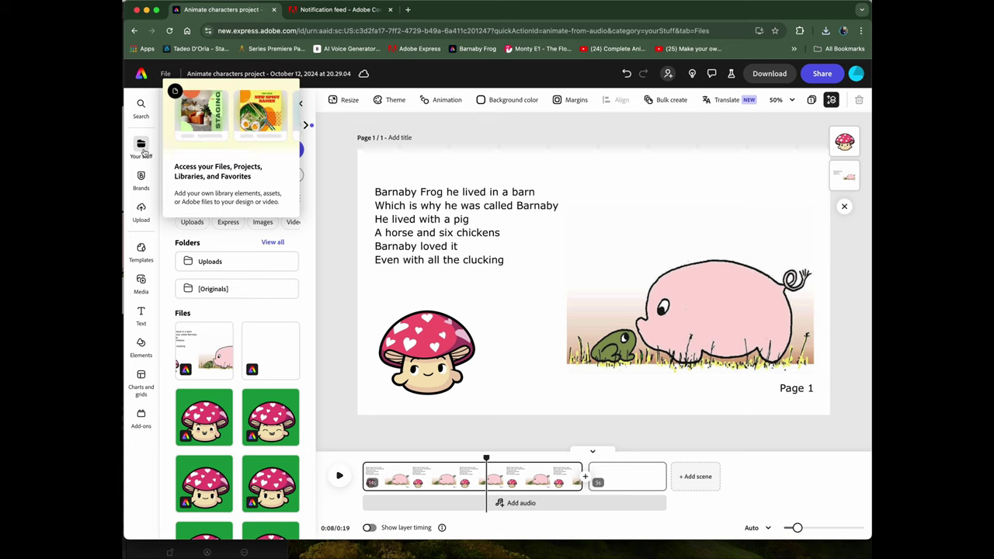
# Step: Leave the editor for the stored files and delete the blank Animate characters project beside the newest one
pyautogui.click(141, 75)
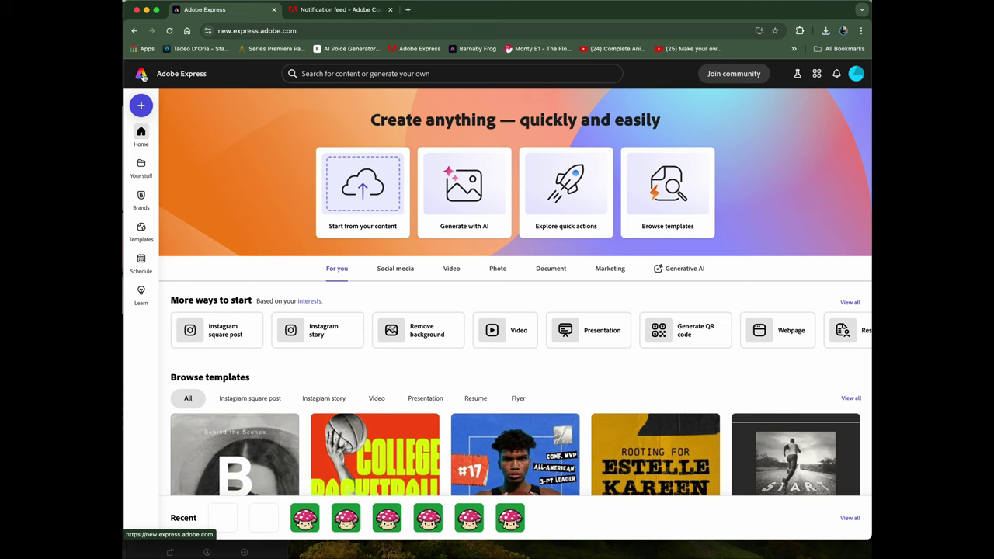
pyautogui.scroll(-5, 327, 287)
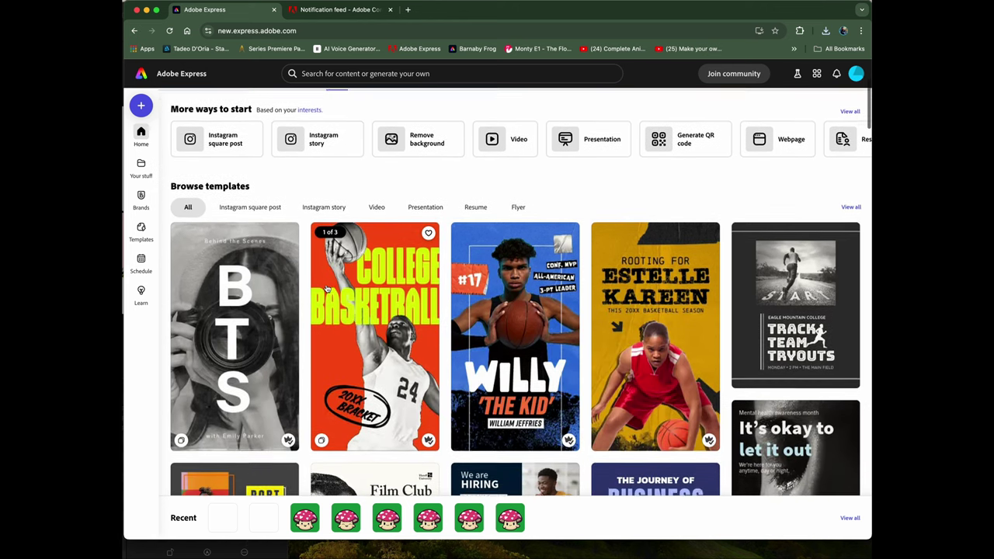
pyautogui.click(140, 167)
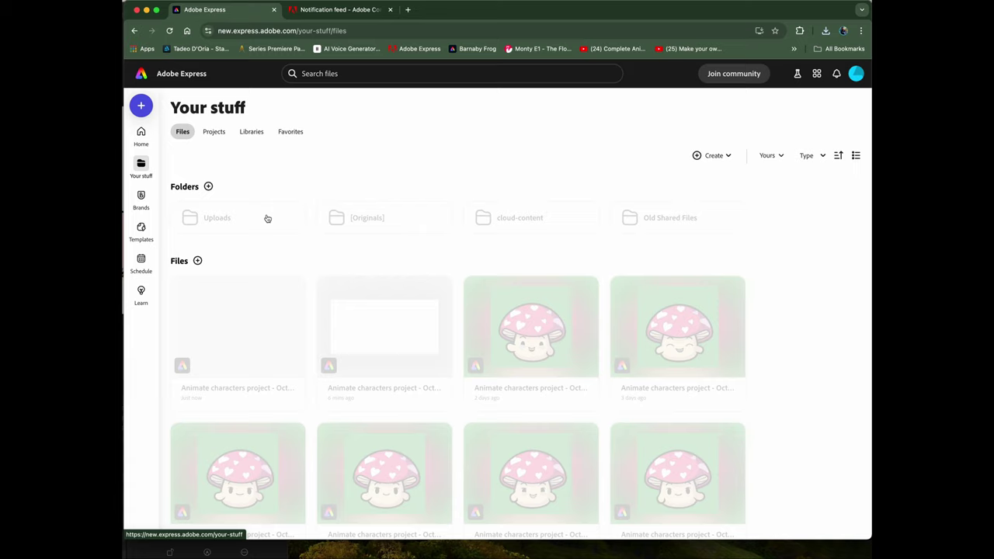
pyautogui.scroll(-2, 270, 249)
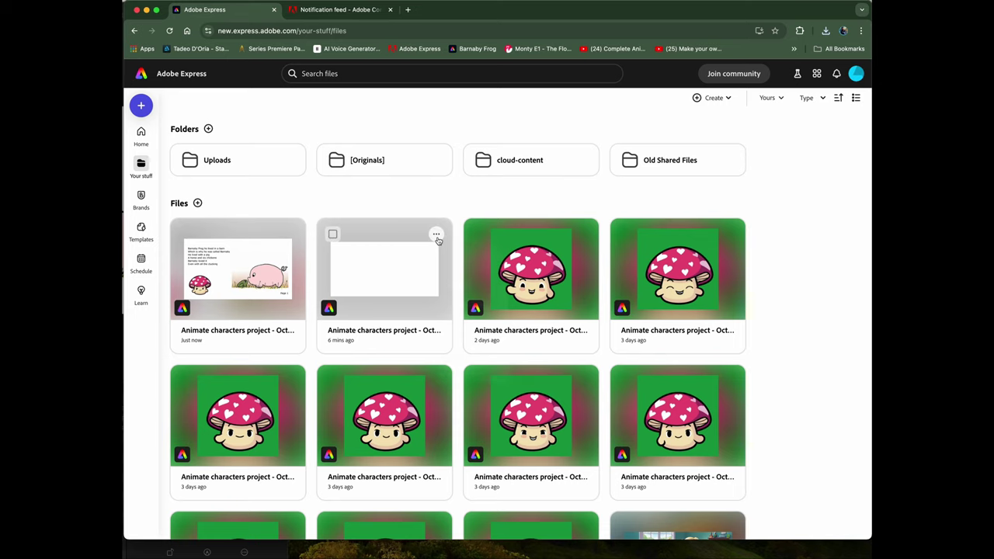
pyautogui.click(436, 235)
pyautogui.click(466, 378)
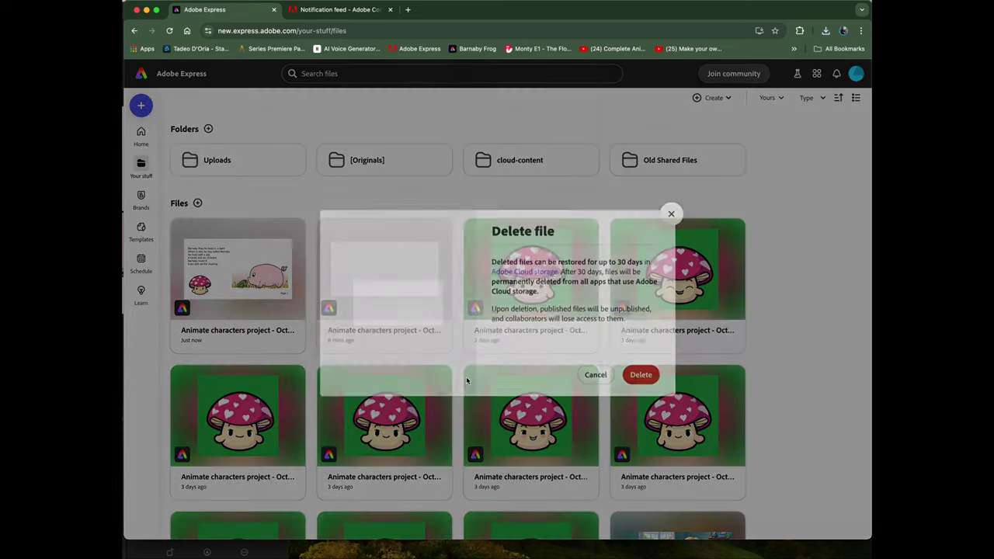
pyautogui.click(639, 374)
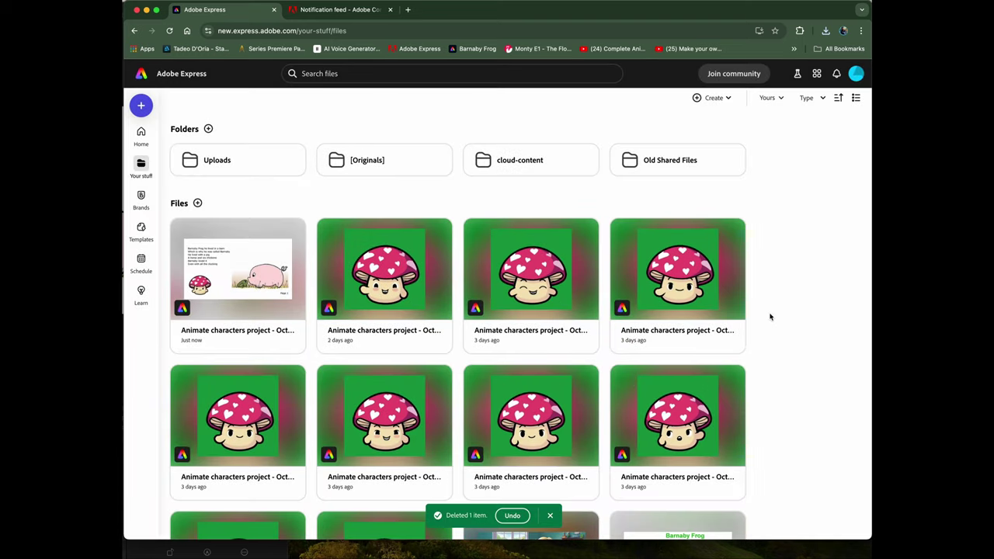
# Step: Find the Barnaby Reading v2 project among the stored files and open it in the editor
pyautogui.scroll(-4, 714, 303)
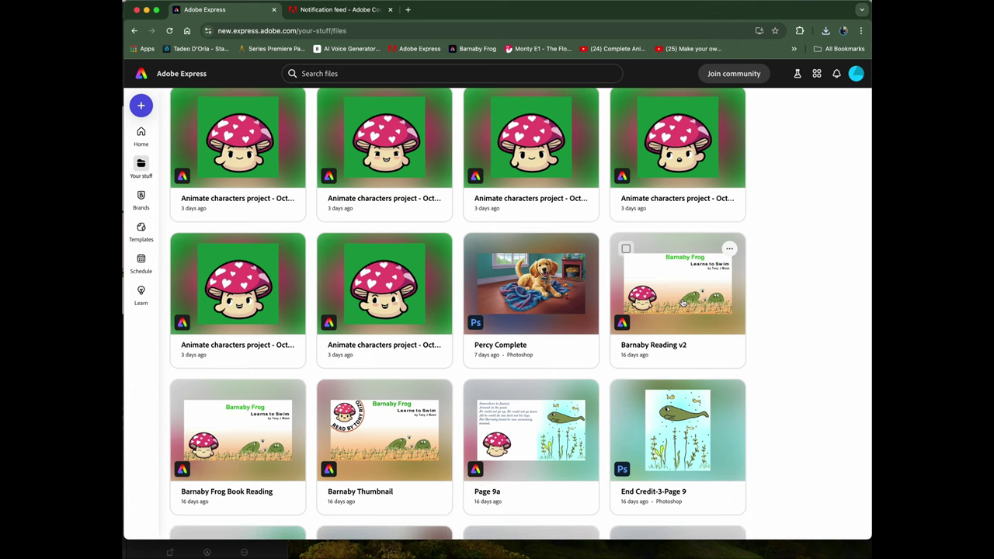
pyautogui.click(682, 303)
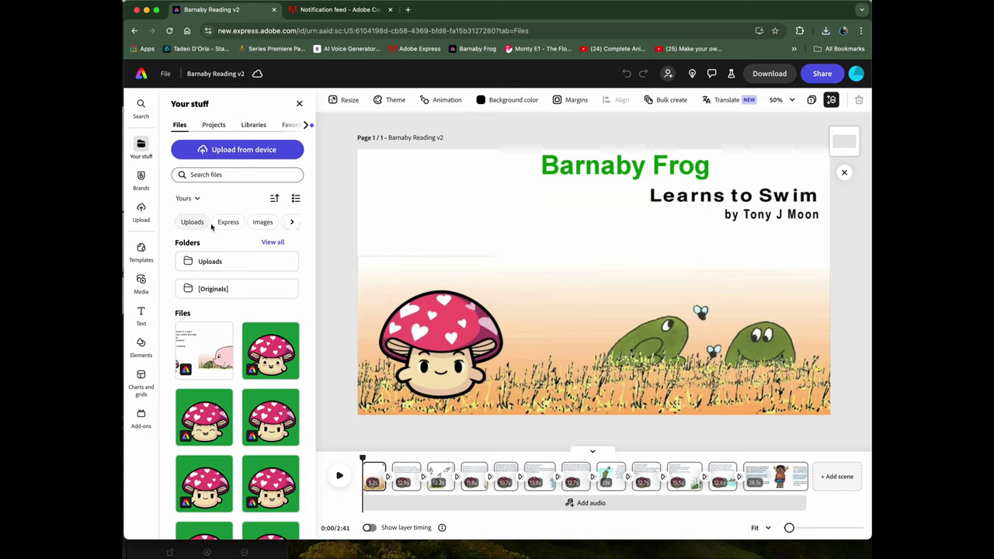
pyautogui.click(389, 471)
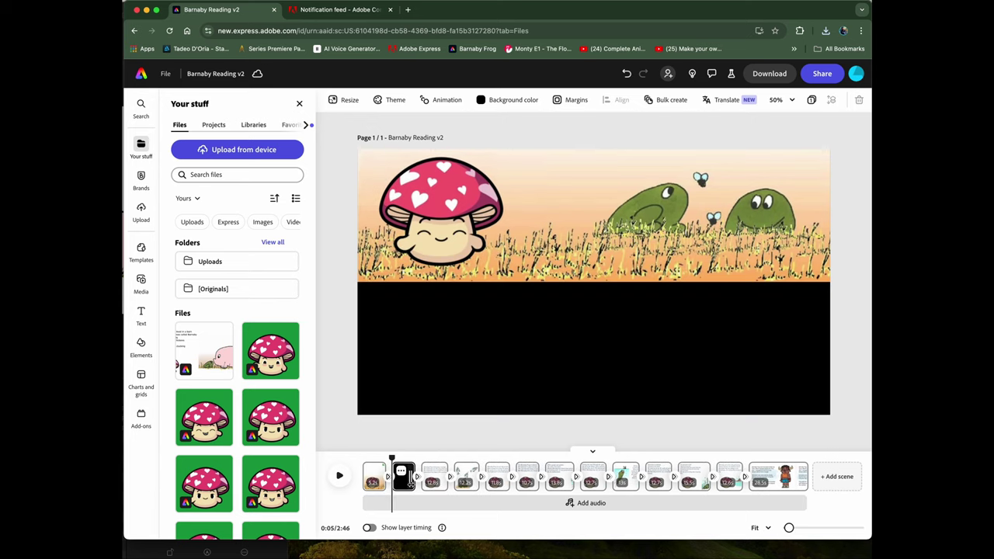
pyautogui.moveTo(411, 472)
pyautogui.press('super+z')
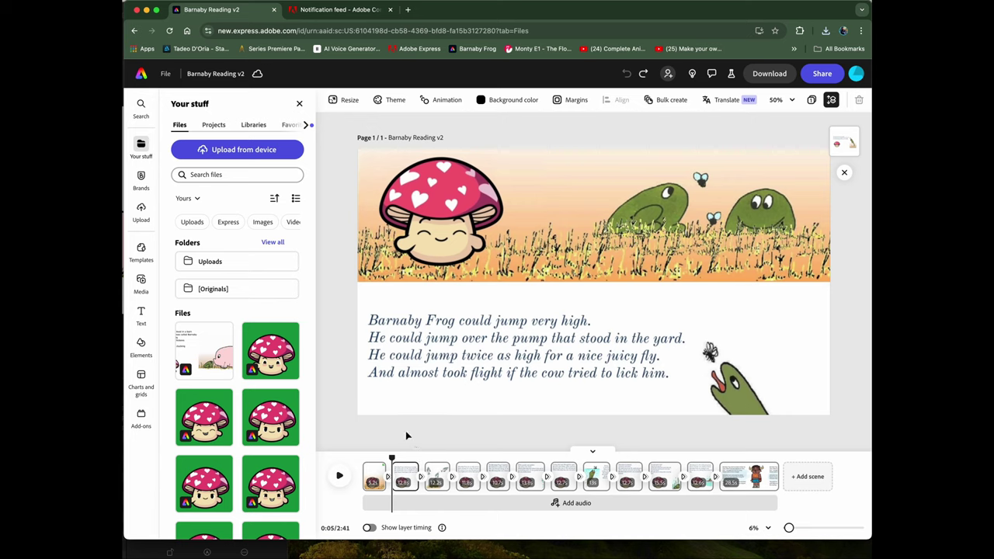
# Step: Preview the Push transition between the first two scenes, try its direction to the right, and set the direction to left
pyautogui.click(388, 480)
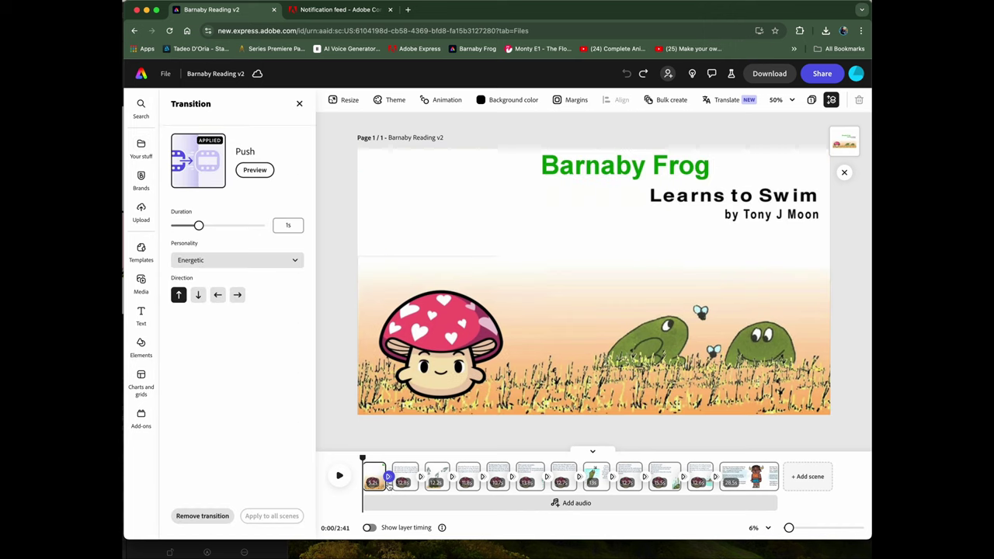
pyautogui.click(251, 171)
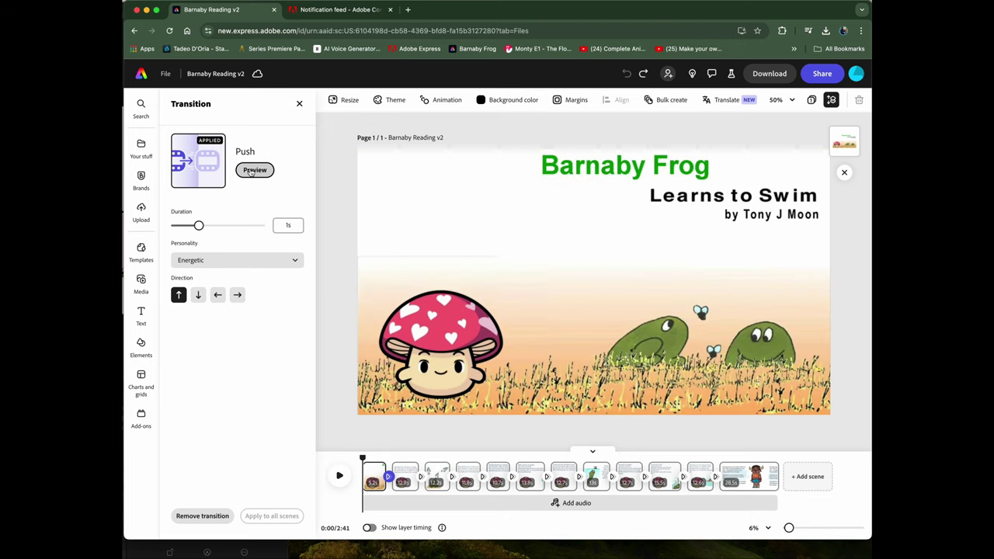
pyautogui.click(237, 296)
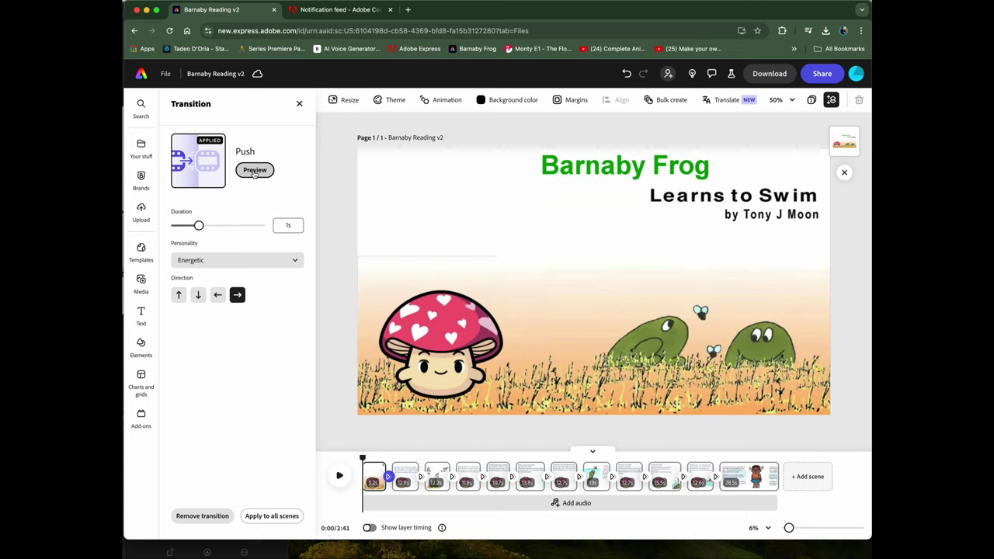
pyautogui.click(254, 171)
pyautogui.click(218, 295)
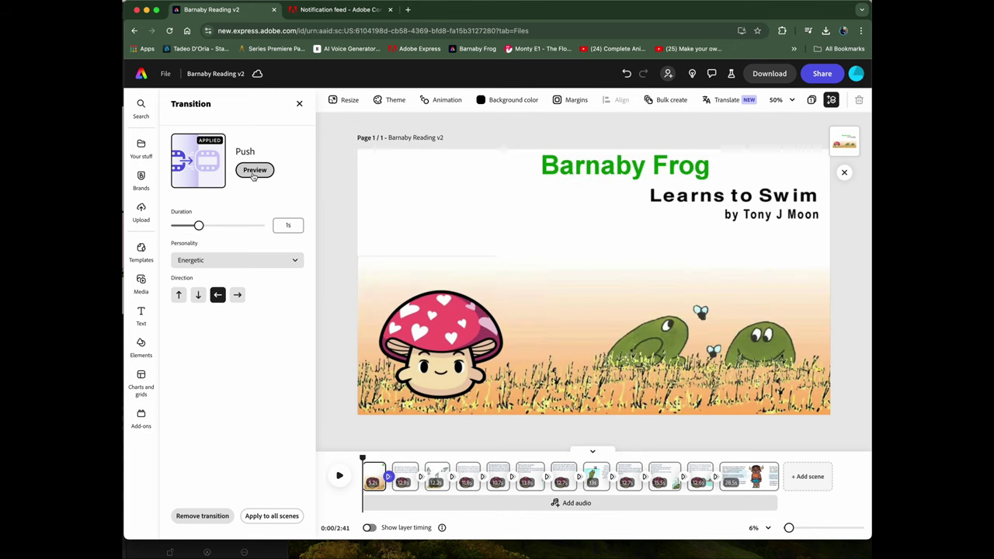
pyautogui.click(254, 170)
# Step: Scrub through the timeline to 2:20 in the closing credits scene and look at the video download options without starting a download
pyautogui.moveTo(362, 459); pyautogui.dragTo(562, 459)
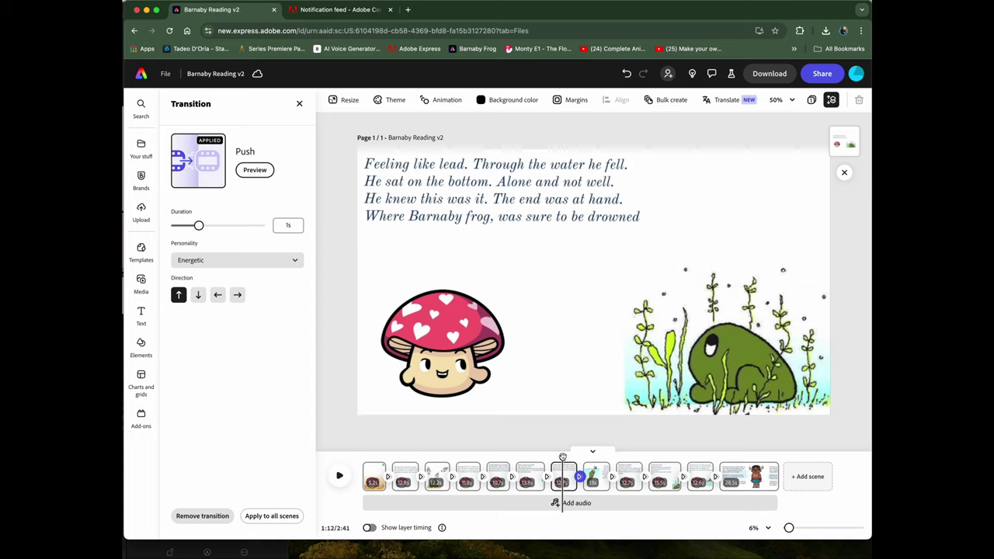
pyautogui.moveTo(562, 457); pyautogui.dragTo(733, 456)
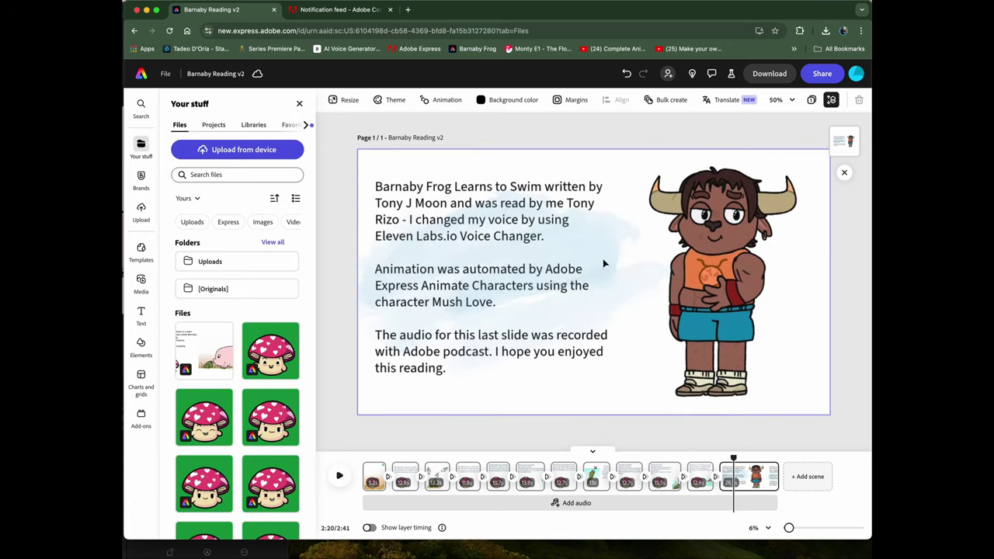
pyautogui.click(770, 74)
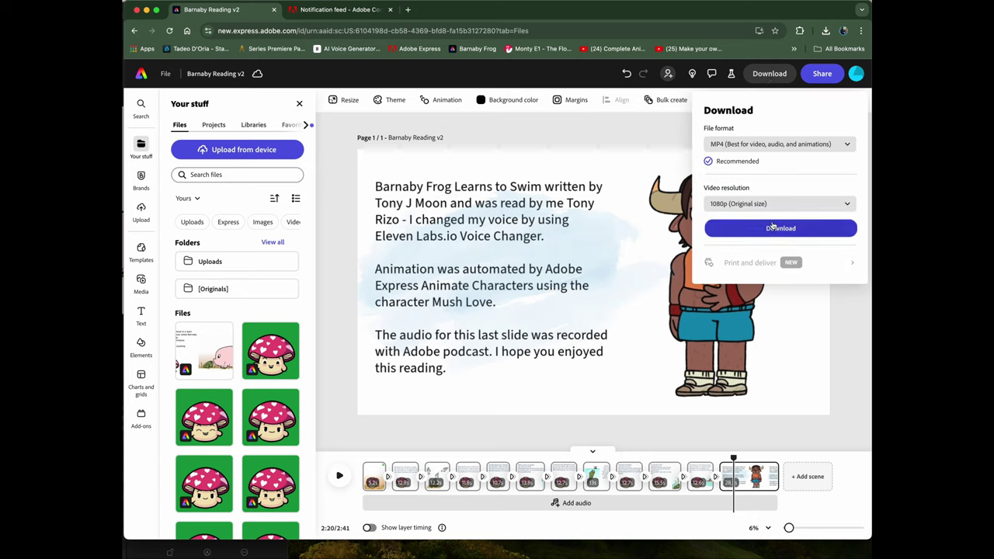
pyautogui.click(581, 81)
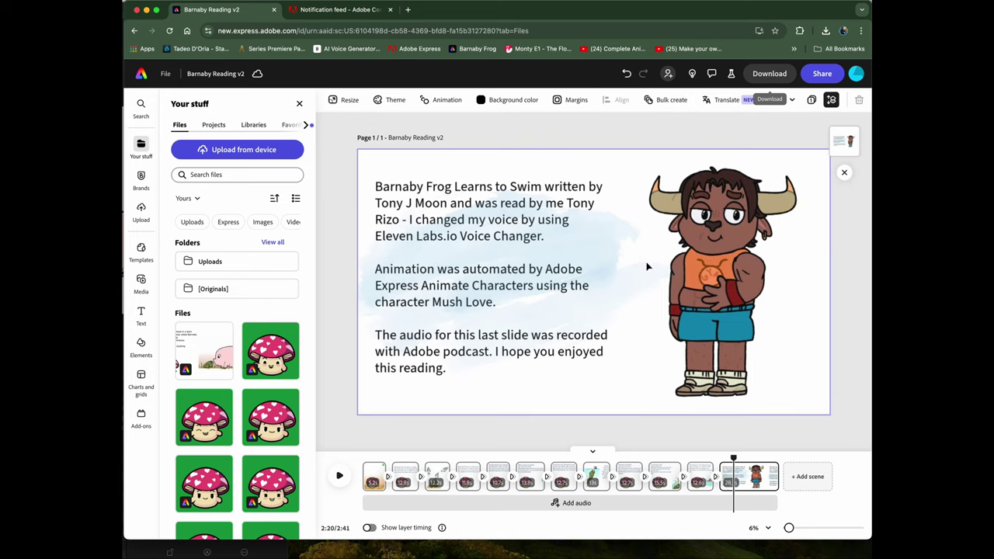